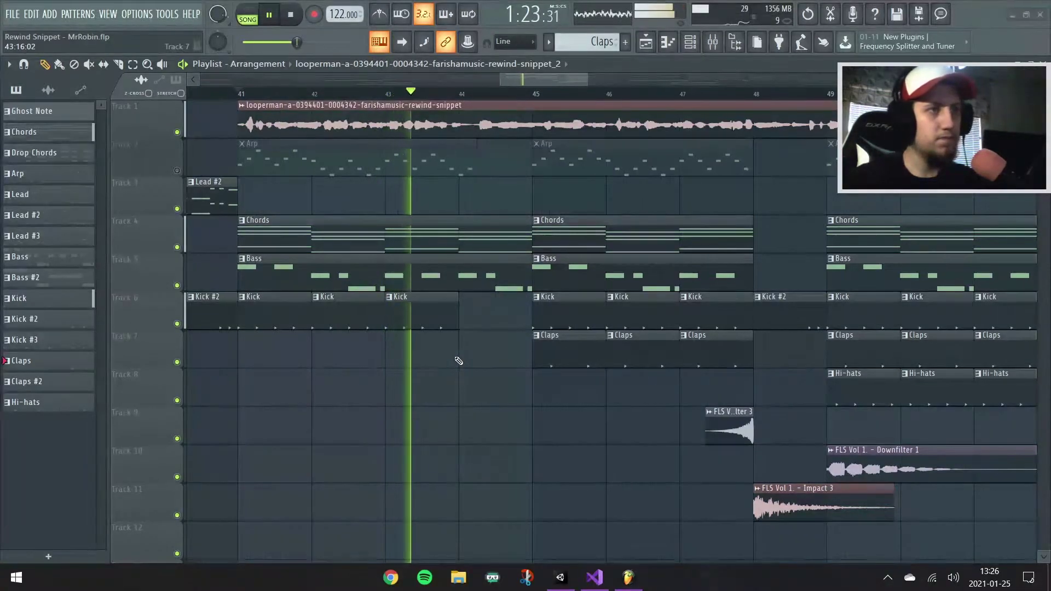
- Scroll through the FL Studio playlist and pause song playback
{"action": "scroll", "coordinate": [492, 353], "scroll_direction": "down", "scroll_amount": 1}
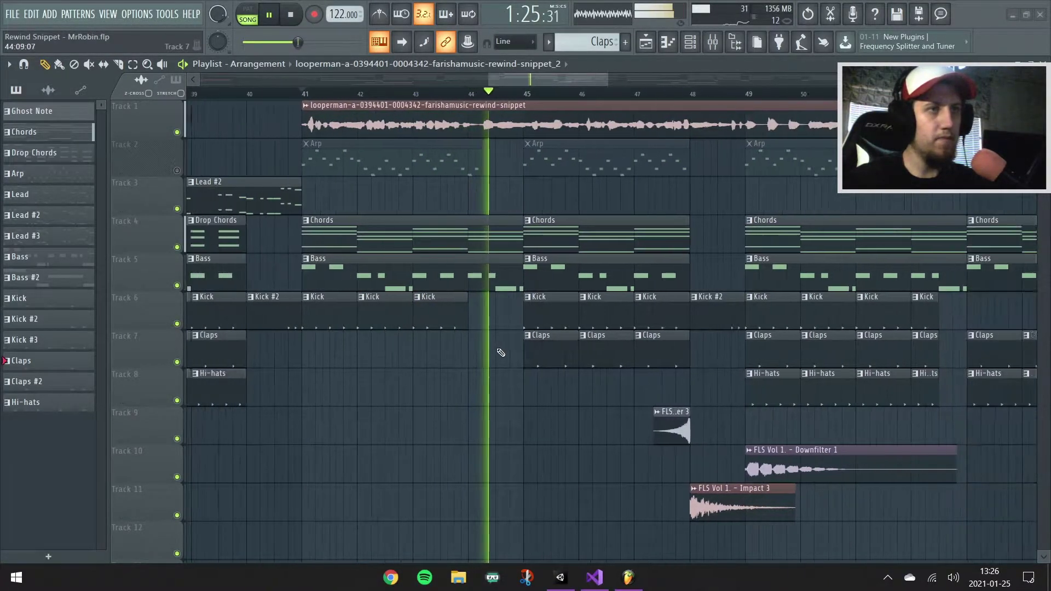
{"action": "left_click_drag", "start_coordinate": [573, 81], "coordinate": [596, 80]}
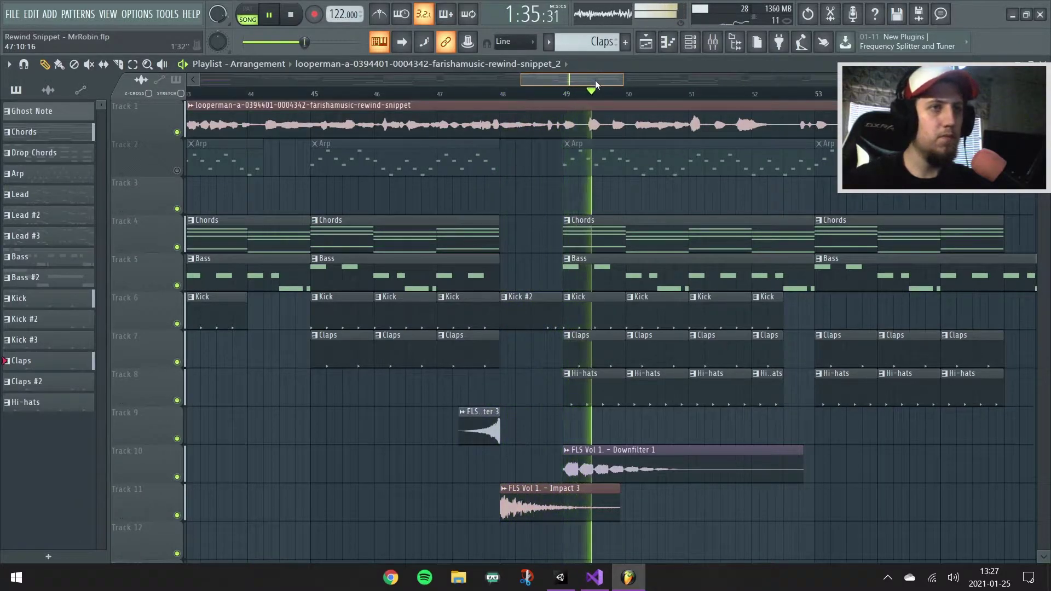
{"action": "left_click_drag", "start_coordinate": [596, 80], "coordinate": [598, 80]}
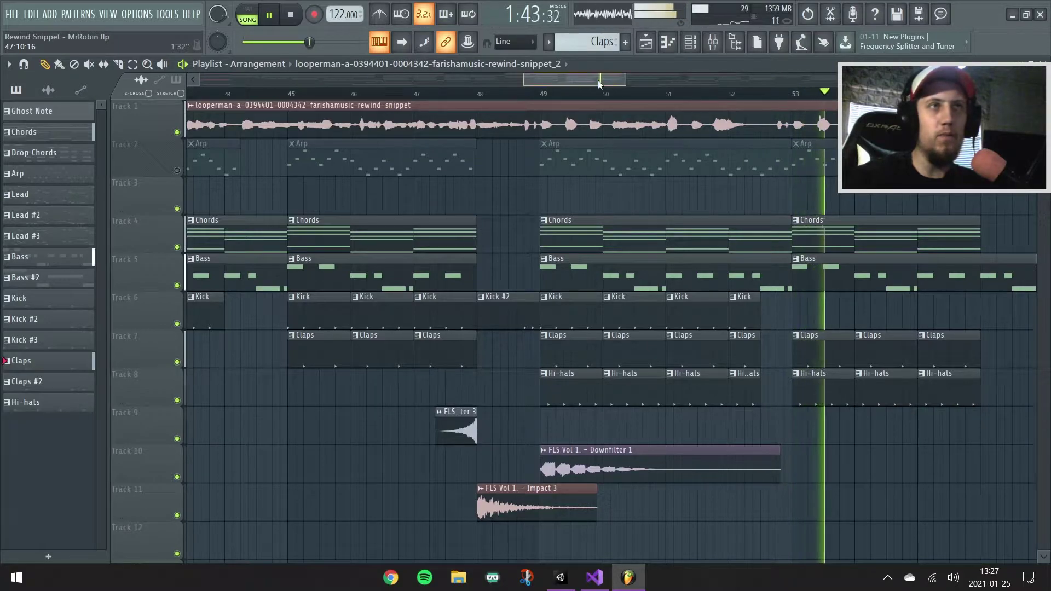
{"action": "left_click_drag", "start_coordinate": [599, 82], "coordinate": [612, 81]}
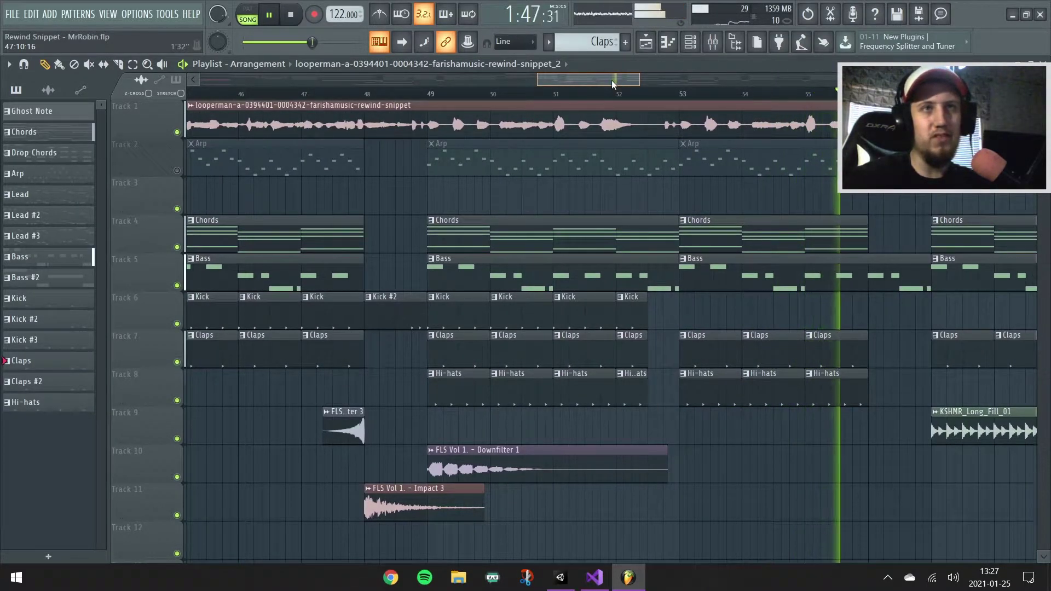
{"action": "left_click_drag", "start_coordinate": [612, 80], "coordinate": [636, 80]}
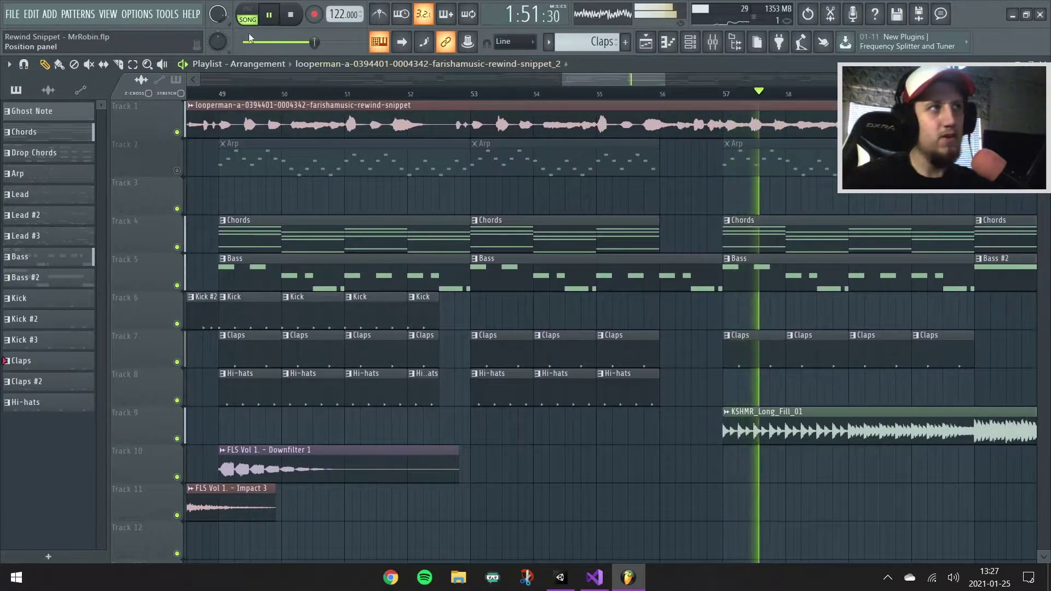
{"action": "left_click", "coordinate": [275, 14]}
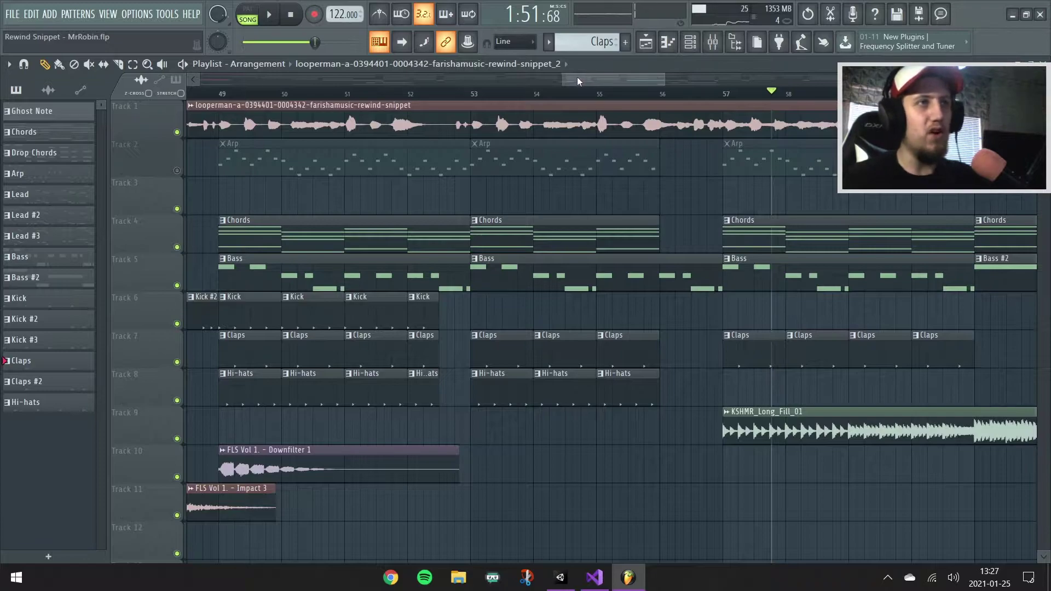
- Solo Track 1 and play the song from around bar 41
{"action": "scroll", "coordinate": [584, 77], "scroll_direction": "down", "scroll_amount": 4}
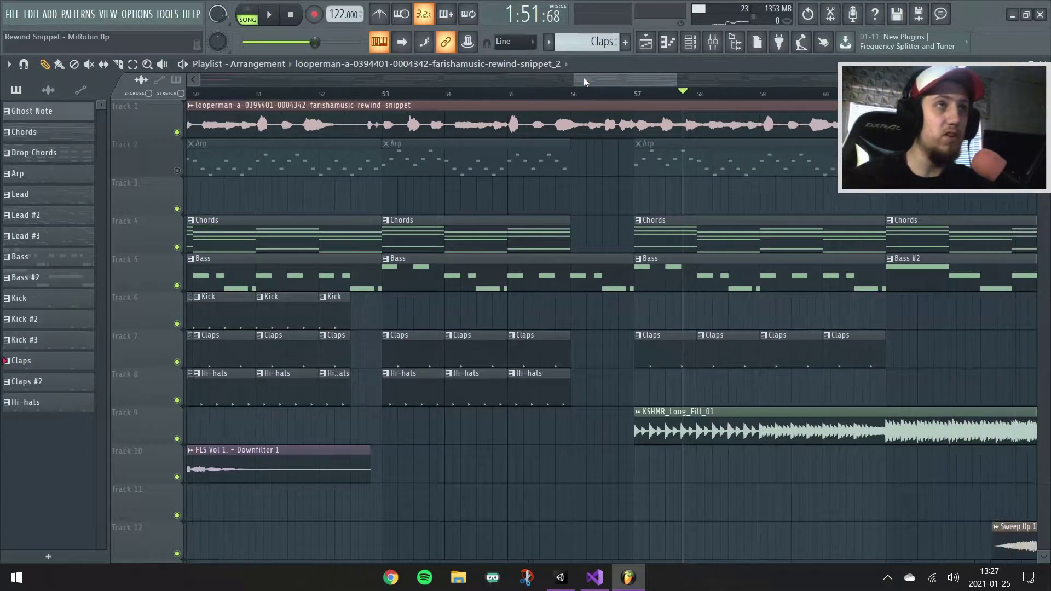
{"action": "scroll", "coordinate": [554, 78], "scroll_direction": "down", "scroll_amount": 3}
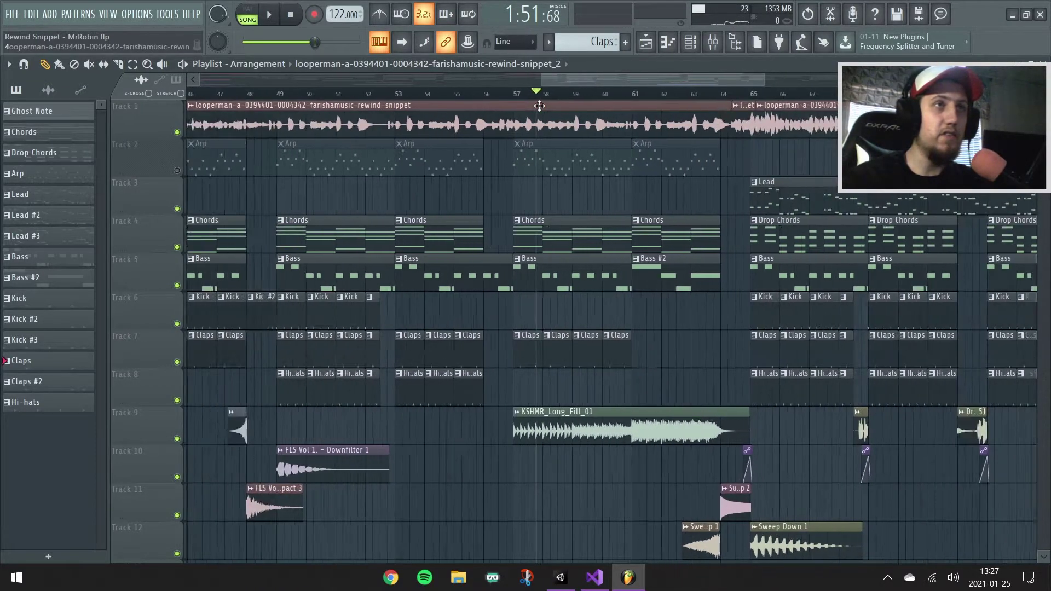
{"action": "scroll", "coordinate": [552, 80], "scroll_direction": "up", "scroll_amount": 5}
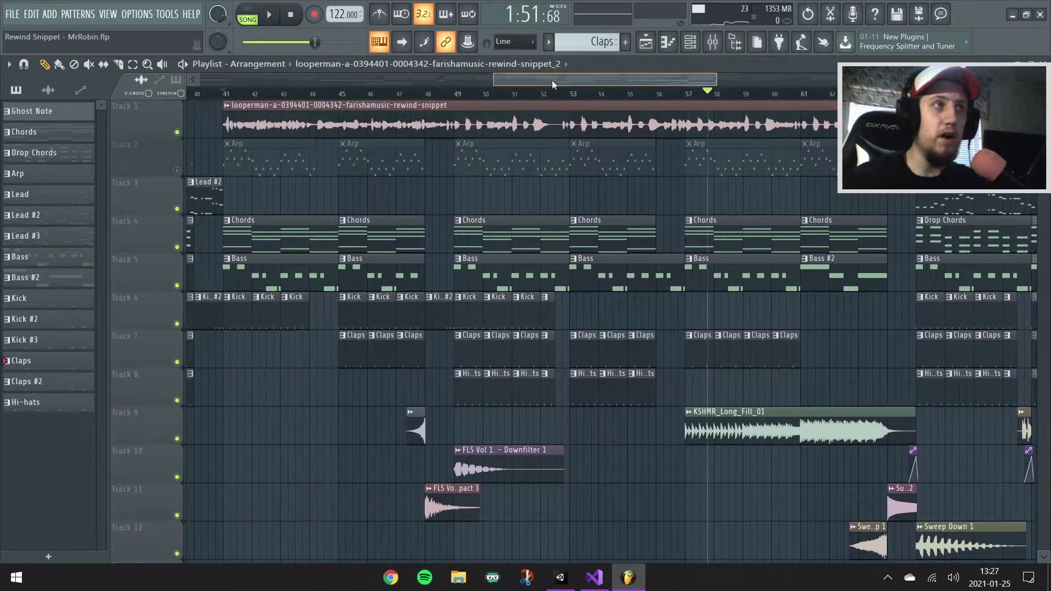
{"action": "scroll", "coordinate": [276, 111], "scroll_direction": "up", "scroll_amount": 4}
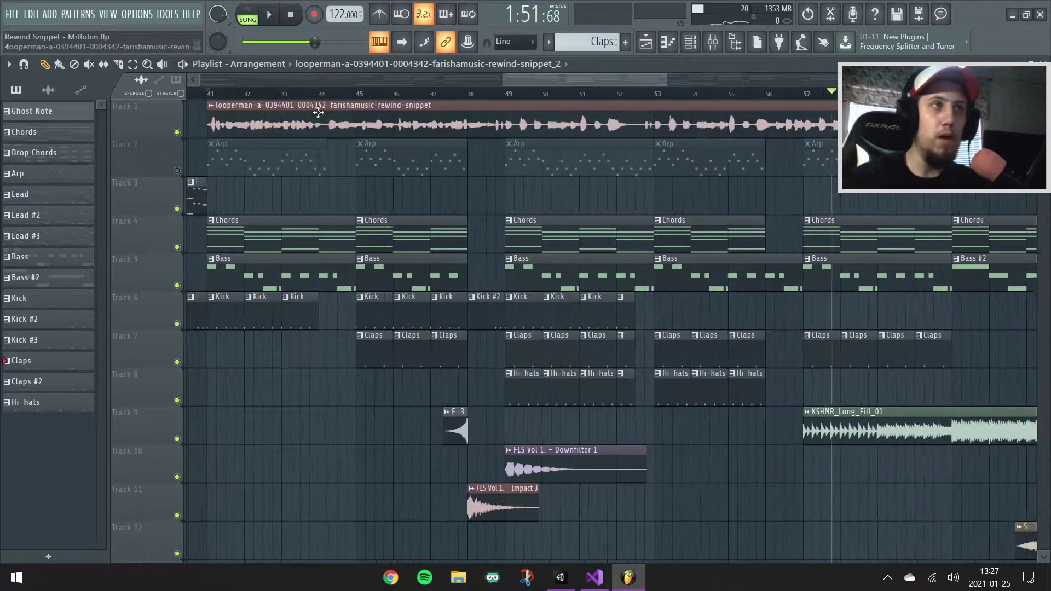
{"action": "right_click", "coordinate": [177, 132]}
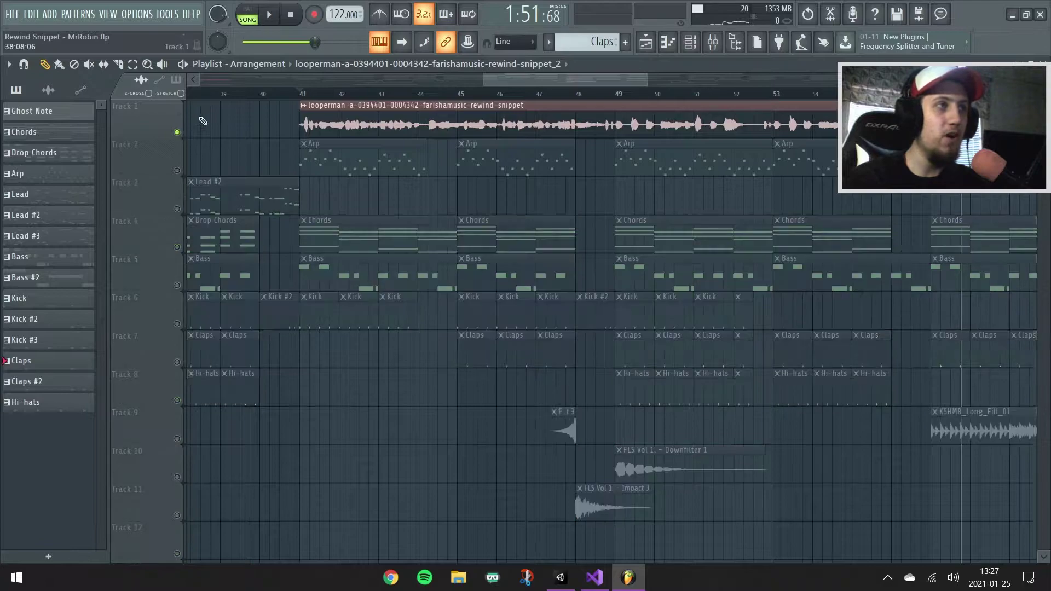
{"action": "left_click", "coordinate": [311, 86]}
{"action": "key", "text": "space"}
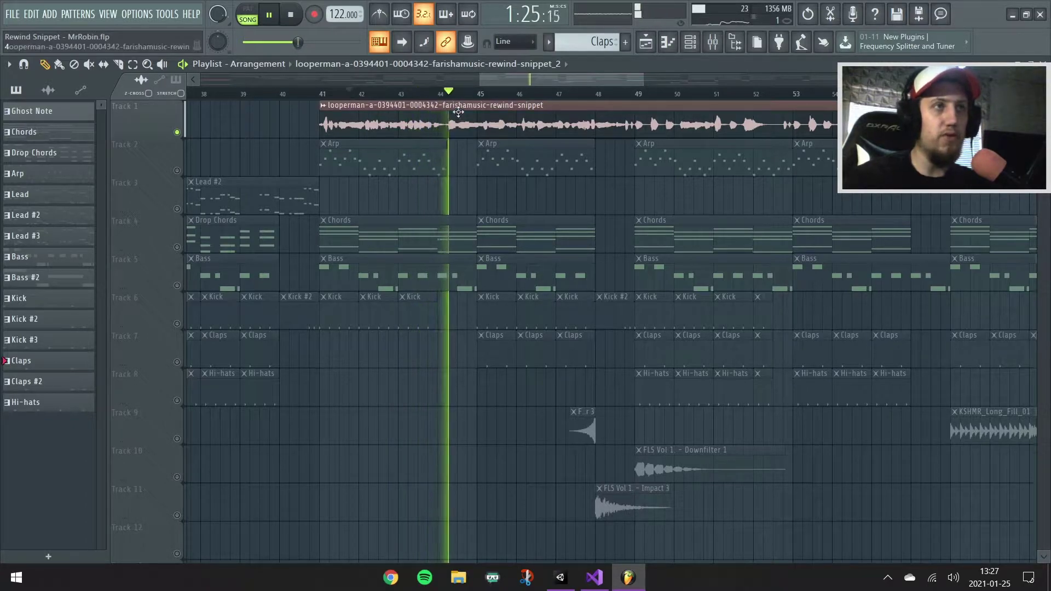
- Restart playback from around bar 41
{"action": "scroll", "coordinate": [460, 123], "scroll_direction": "up", "scroll_amount": 2}
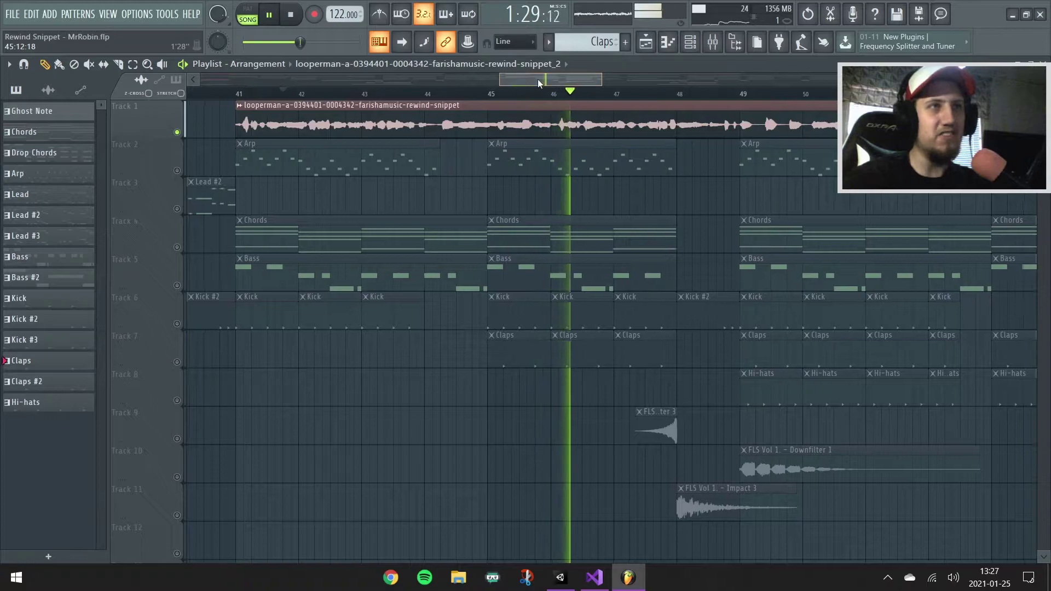
{"action": "left_click_drag", "start_coordinate": [537, 79], "coordinate": [559, 80]}
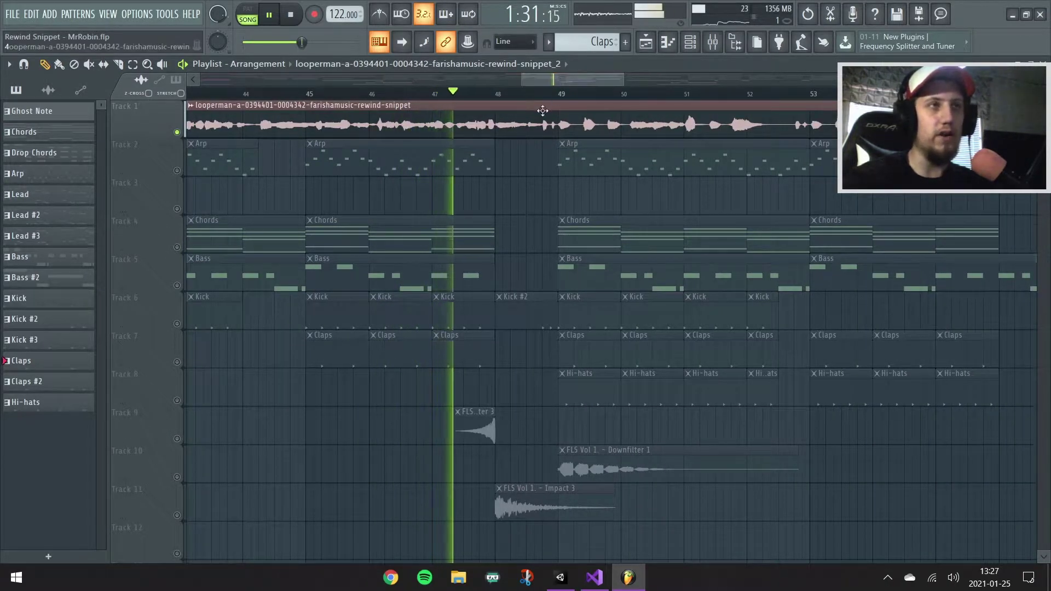
{"action": "scroll", "coordinate": [541, 111], "scroll_direction": "down", "scroll_amount": 1}
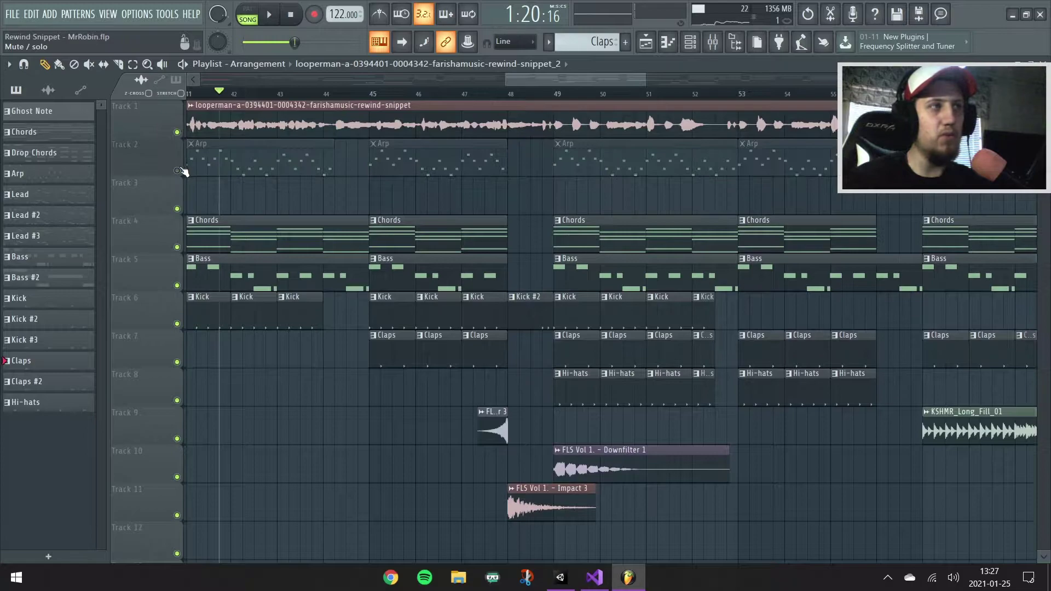
{"action": "key", "text": "space"}
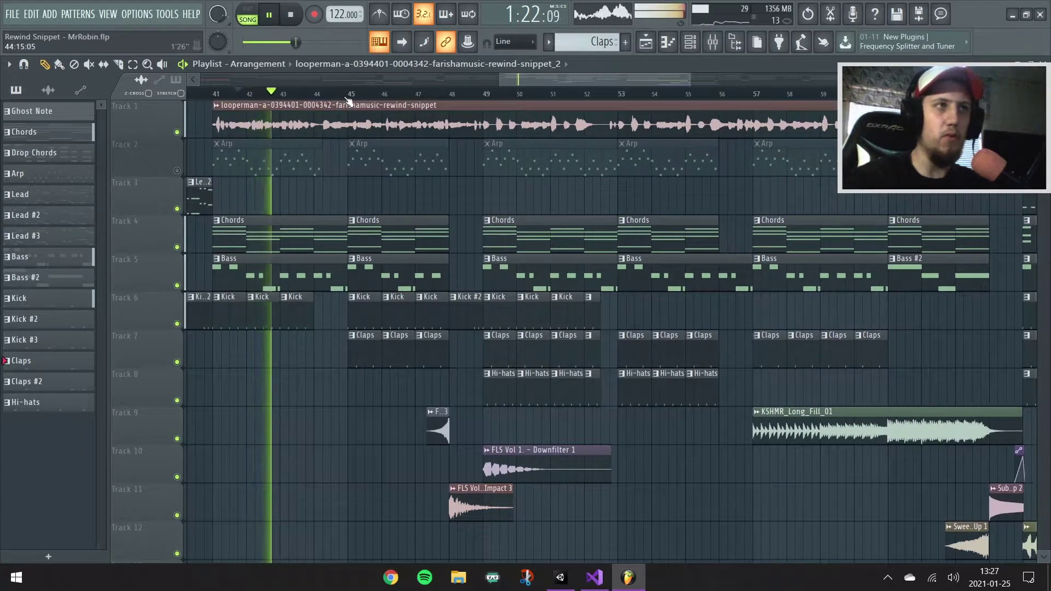
- Jump playback to bar 48, stop it, and mute the looperman sample on Track 1
{"action": "left_click", "coordinate": [460, 94]}
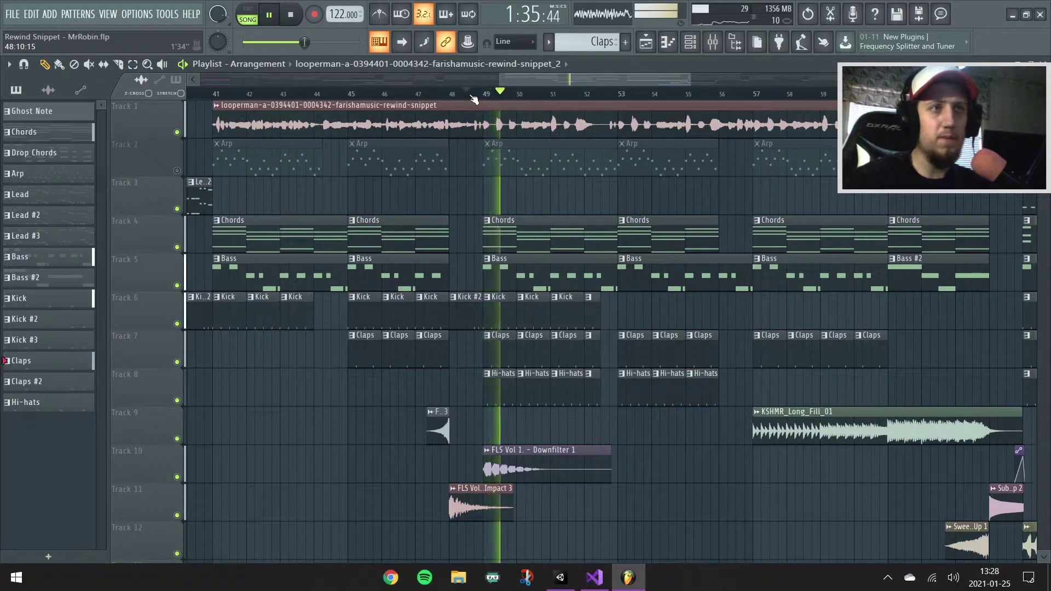
{"action": "left_click_drag", "start_coordinate": [562, 78], "coordinate": [629, 74]}
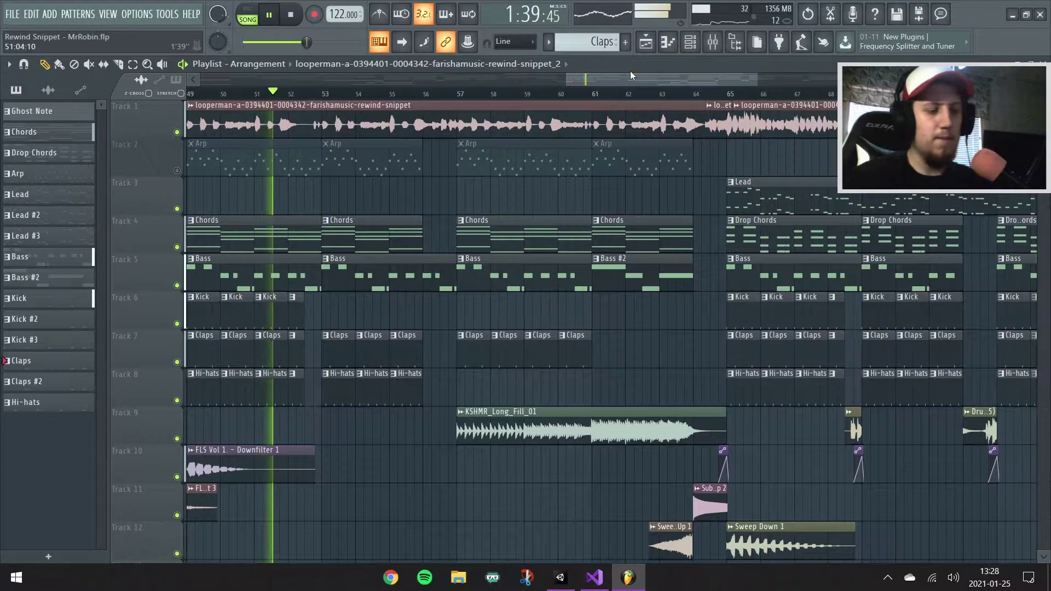
{"action": "key", "text": "space"}
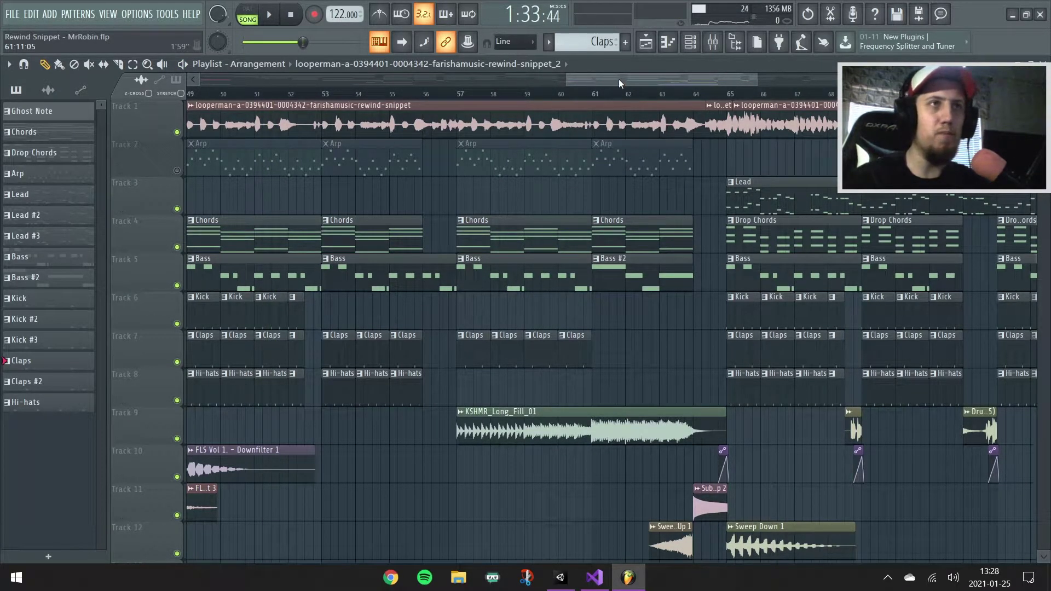
{"action": "left_click_drag", "start_coordinate": [619, 79], "coordinate": [595, 83]}
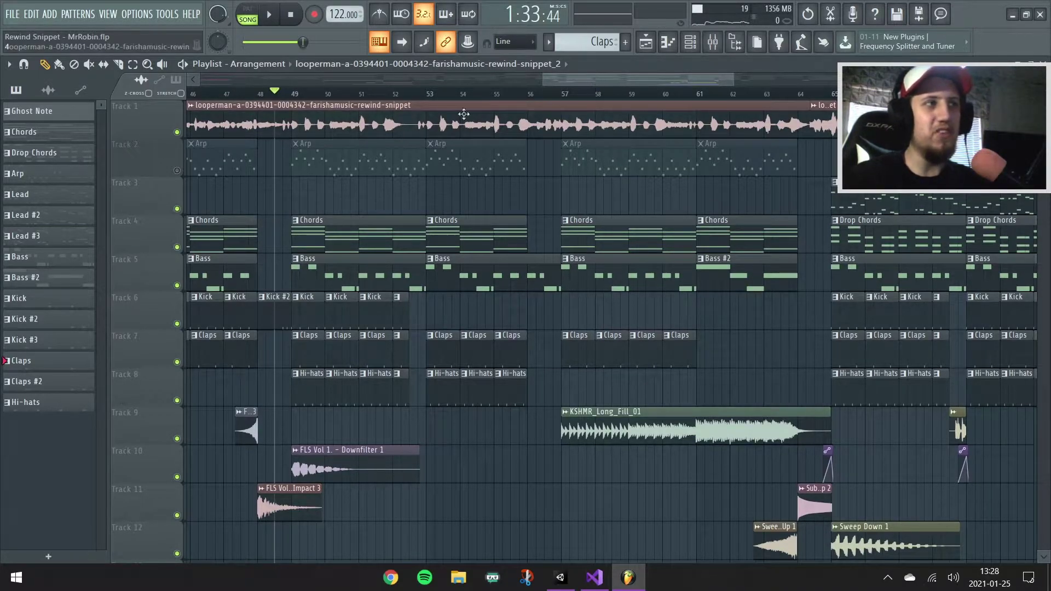
{"action": "left_click", "coordinate": [177, 132]}
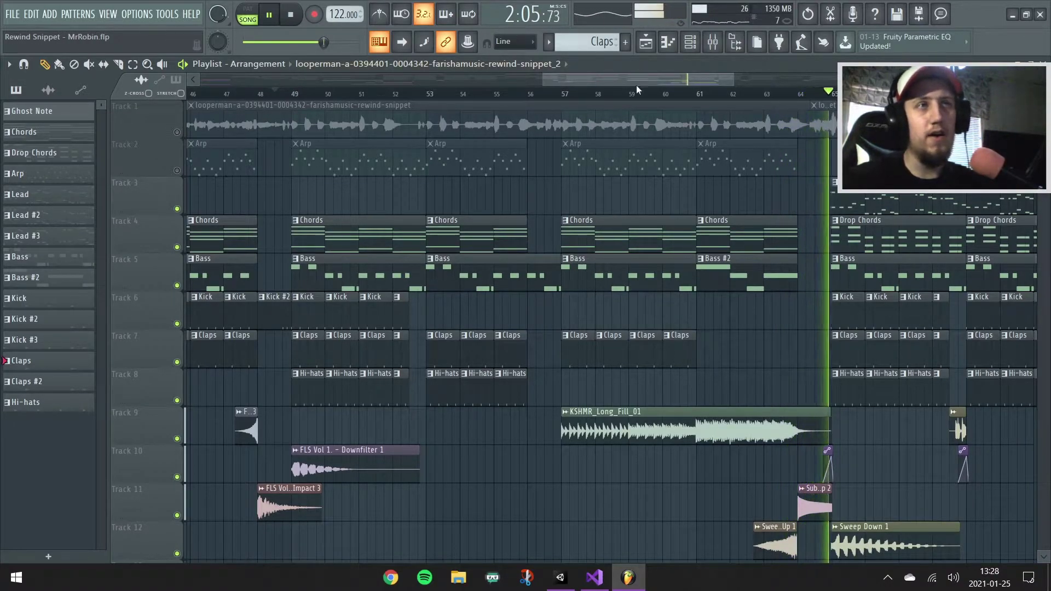
- Follow the Rewind Snippet arrangement, then stop playback around bar 85
{"action": "left_click_drag", "start_coordinate": [649, 78], "coordinate": [724, 88]}
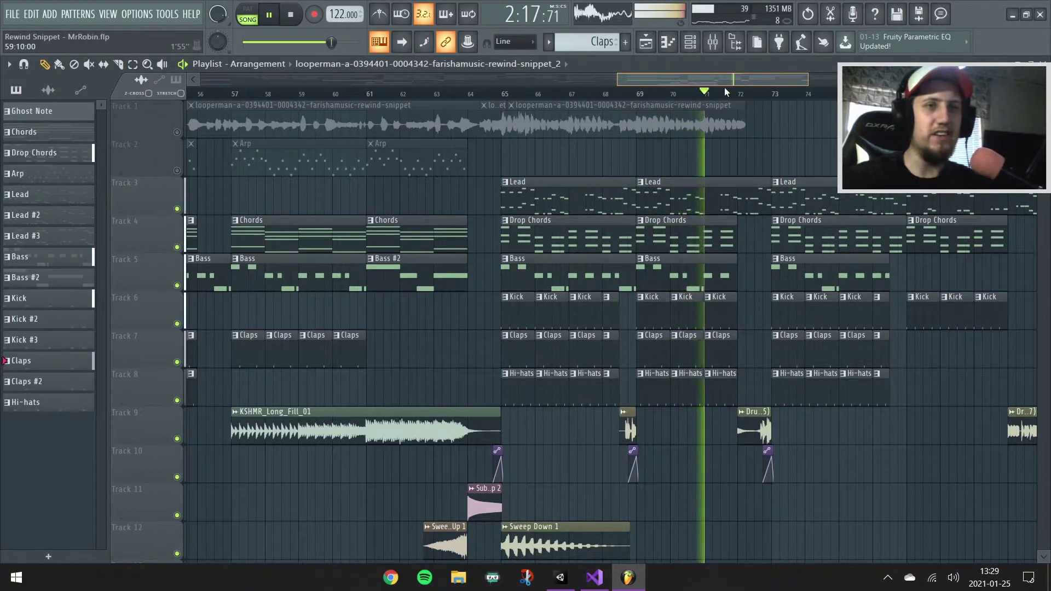
{"action": "left_click_drag", "start_coordinate": [724, 87], "coordinate": [730, 87]}
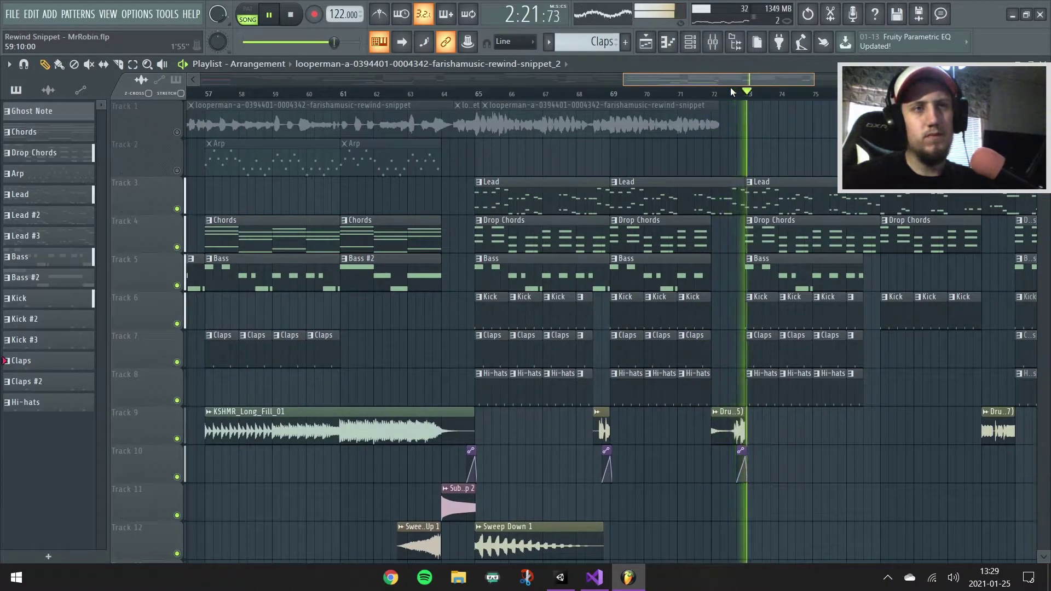
{"action": "left_click_drag", "start_coordinate": [731, 88], "coordinate": [736, 92]}
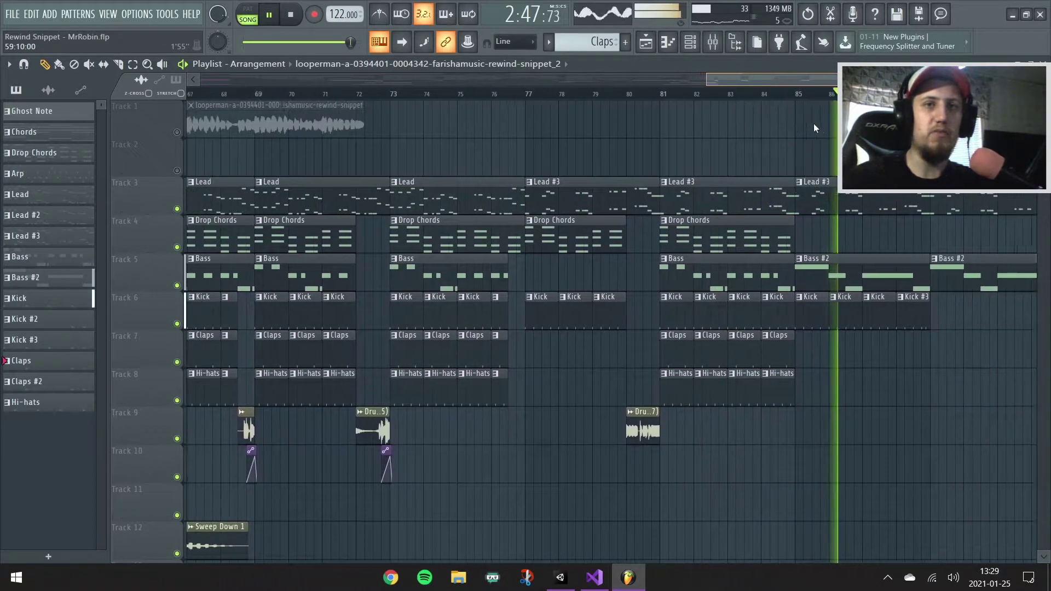
{"action": "key", "text": "space"}
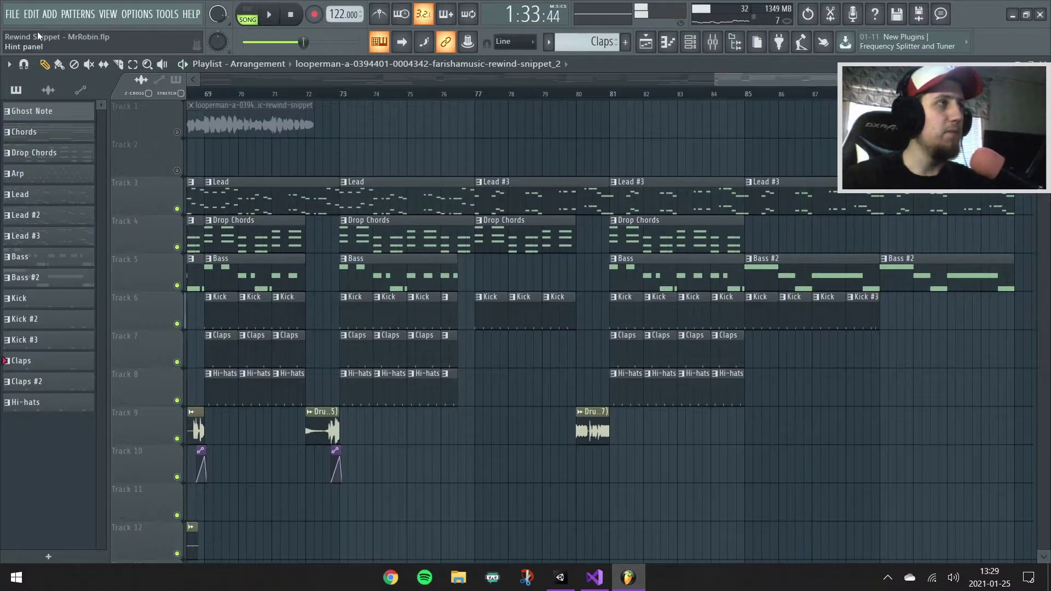
- Exit FL Studio from the File menu and switch back to the Unity editor
{"action": "left_click", "coordinate": [11, 13]}
{"action": "left_click", "coordinate": [78, 292]}
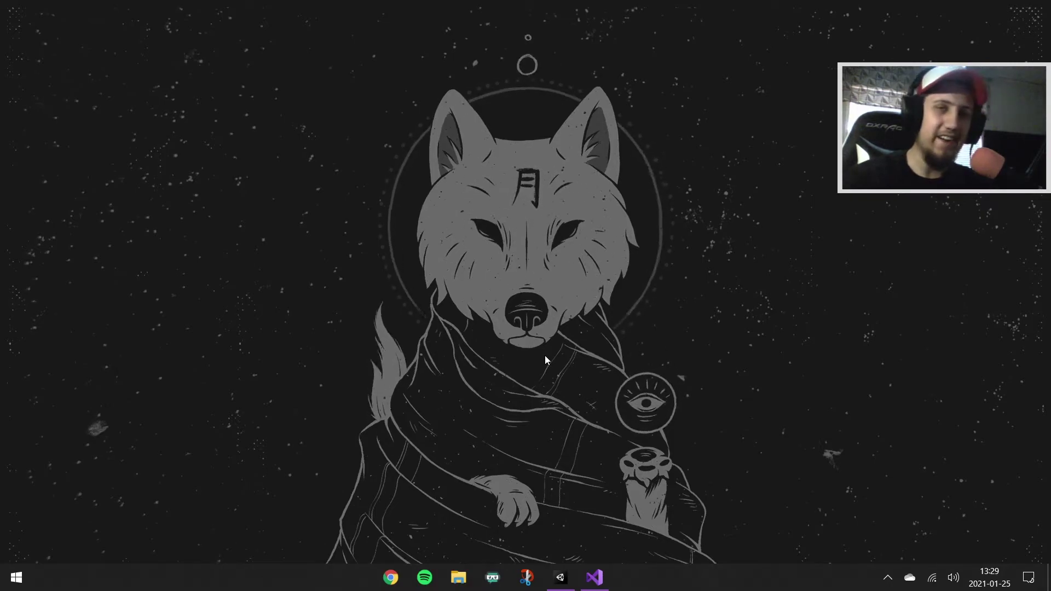
{"action": "left_click", "coordinate": [574, 567]}
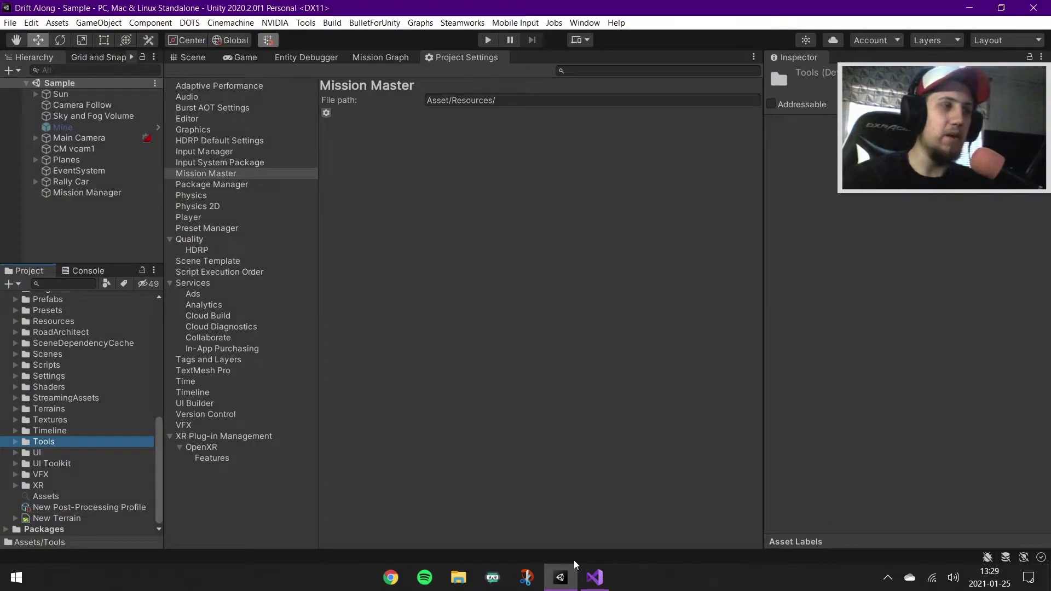
- Show the Game view of the rally car, with the HUD at Engine On, 0 km/h
{"action": "left_click", "coordinate": [246, 55]}
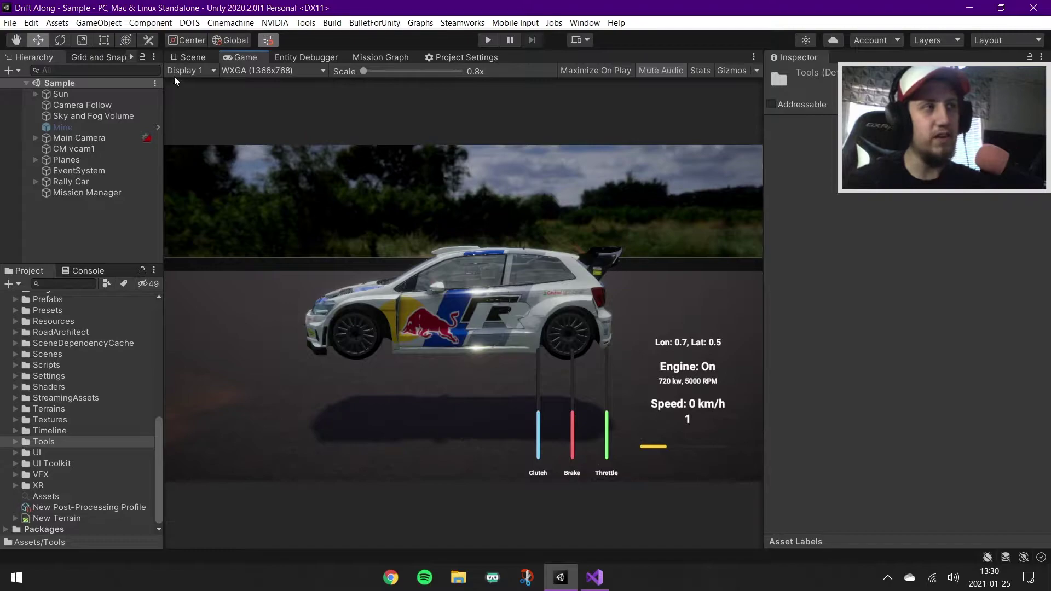
- In the Scene view, frame the car, select Rally Car, then select its front-left wheel
{"action": "left_click", "coordinate": [187, 57]}
{"action": "left_click_drag", "start_coordinate": [335, 178], "coordinate": [69, 215]}
{"action": "scroll", "coordinate": [380, 137], "scroll_direction": "up", "scroll_amount": 3}
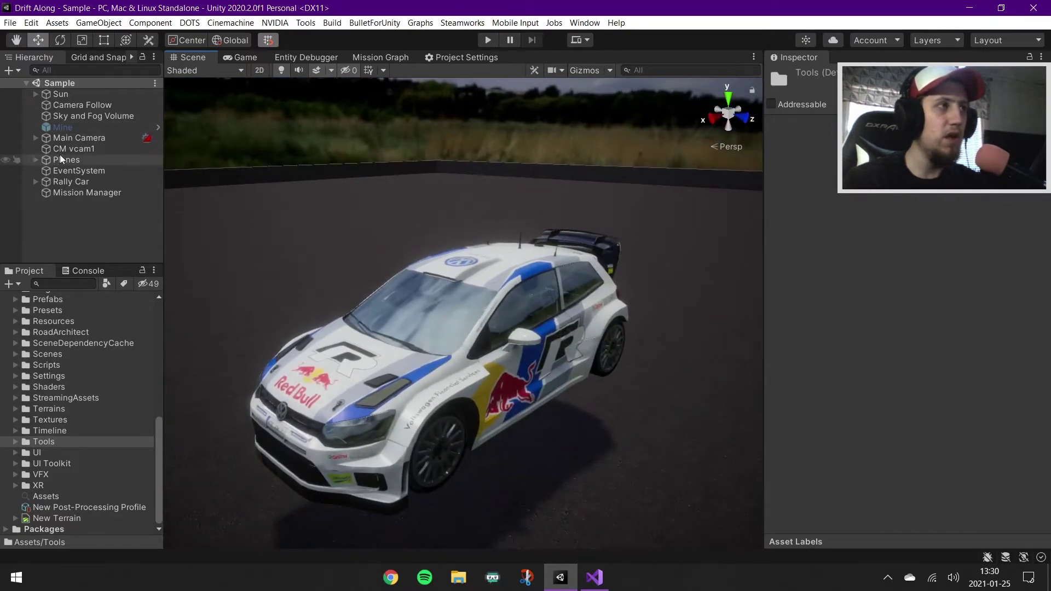
{"action": "left_click", "coordinate": [53, 186]}
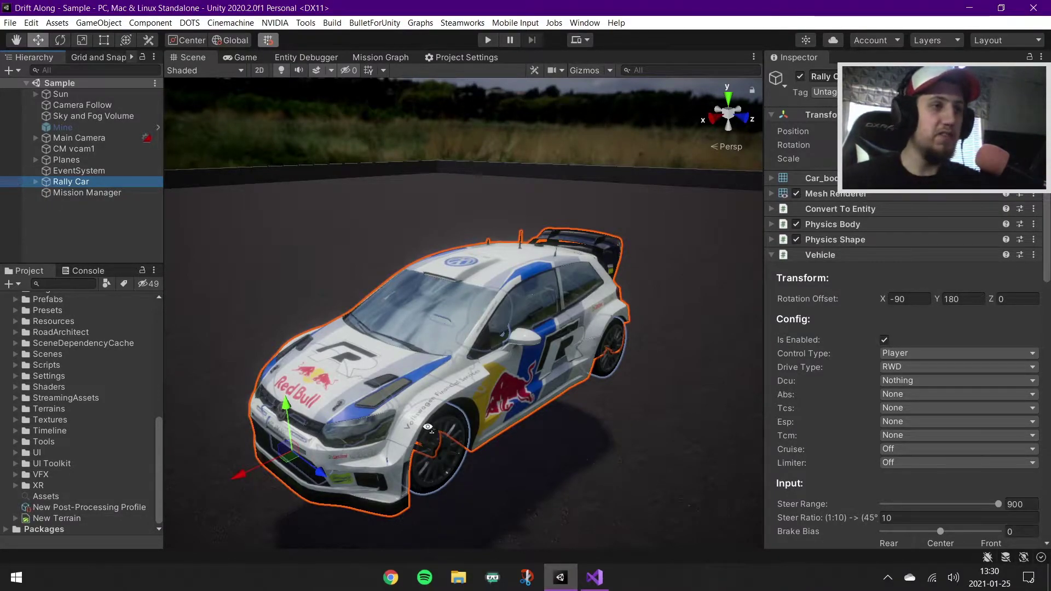
{"action": "left_click_drag", "start_coordinate": [438, 460], "coordinate": [361, 334]}
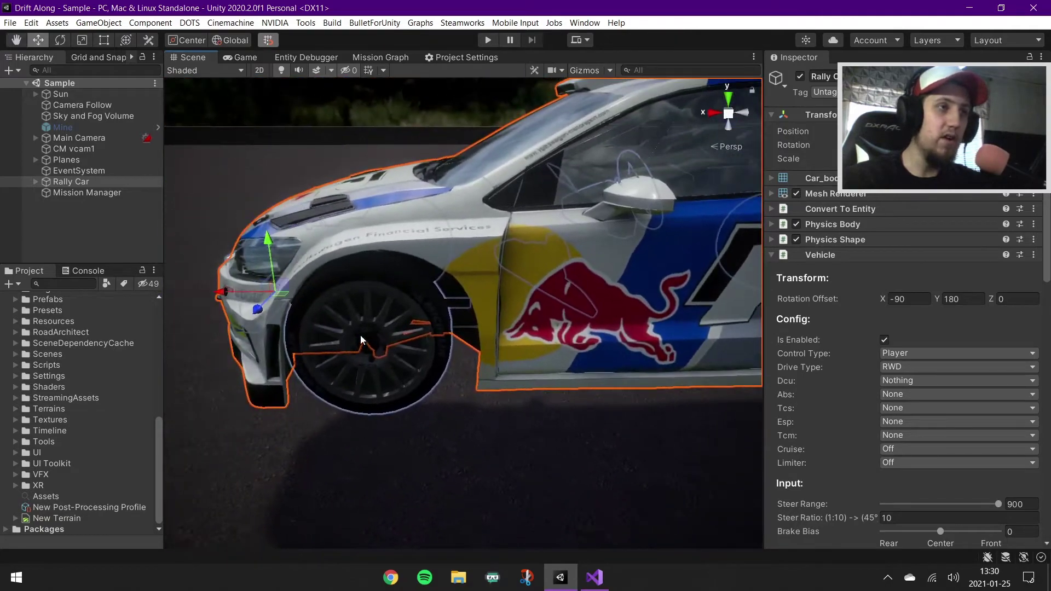
{"action": "left_click", "coordinate": [374, 334]}
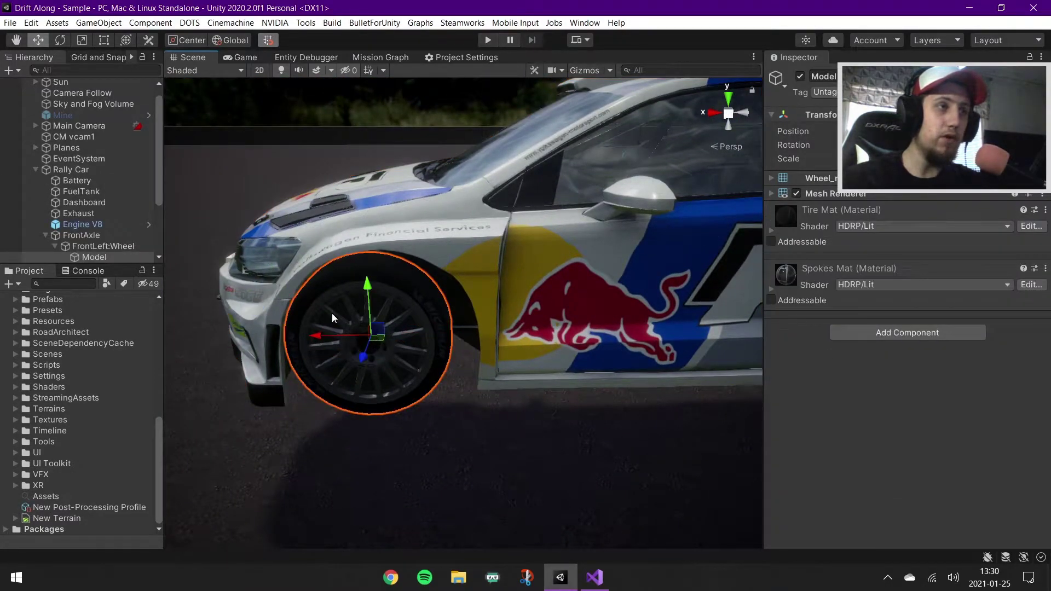
{"action": "scroll", "coordinate": [335, 274], "scroll_direction": "down", "scroll_amount": 5}
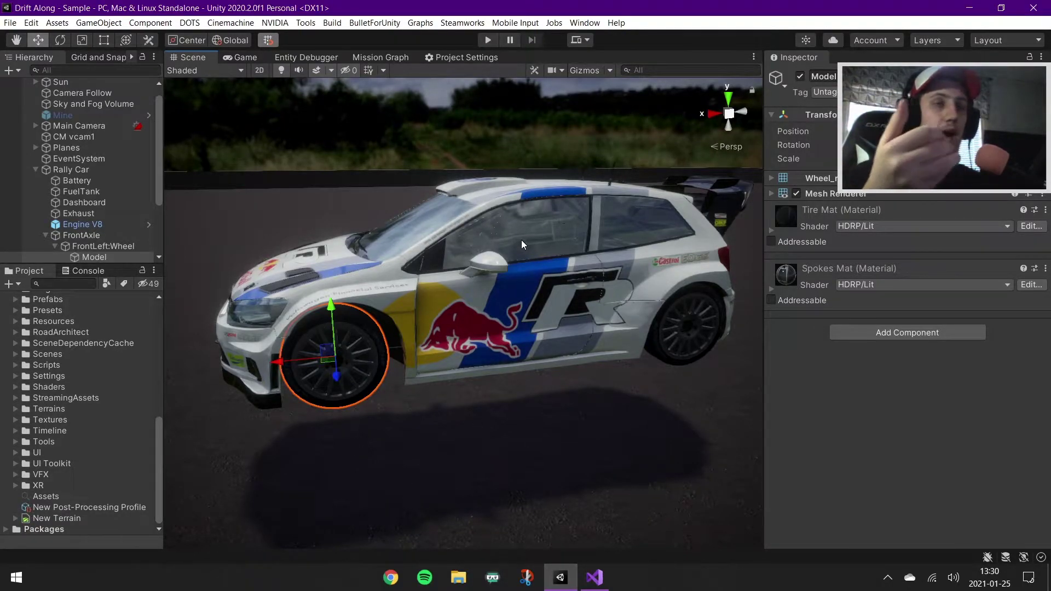
- Collapse Rally Car's children, select it for its Vehicle settings, and orbit out to the whole car
{"action": "left_click", "coordinate": [34, 170]}
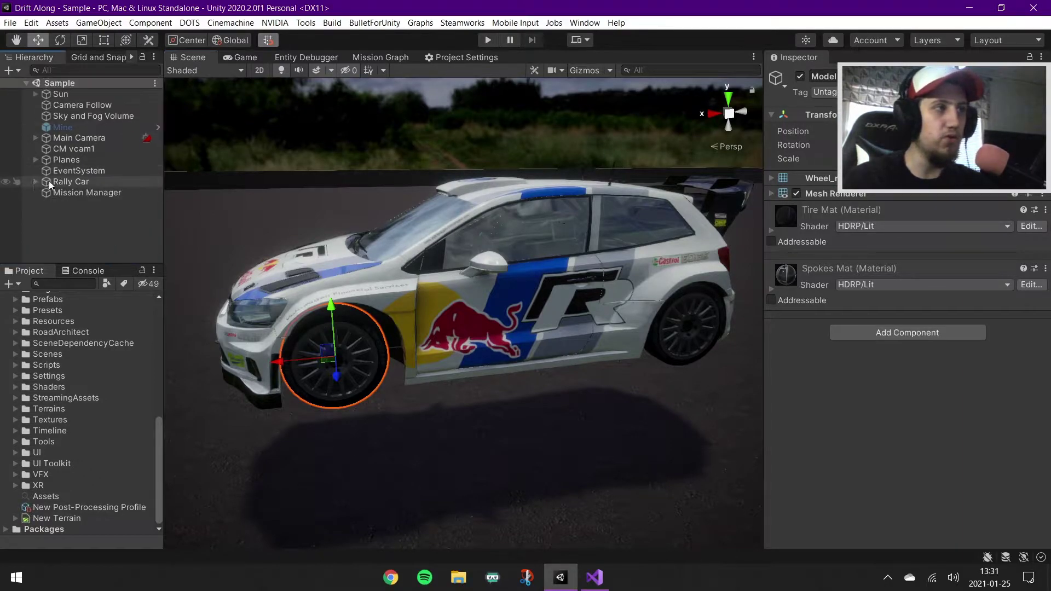
{"action": "left_click", "coordinate": [73, 182]}
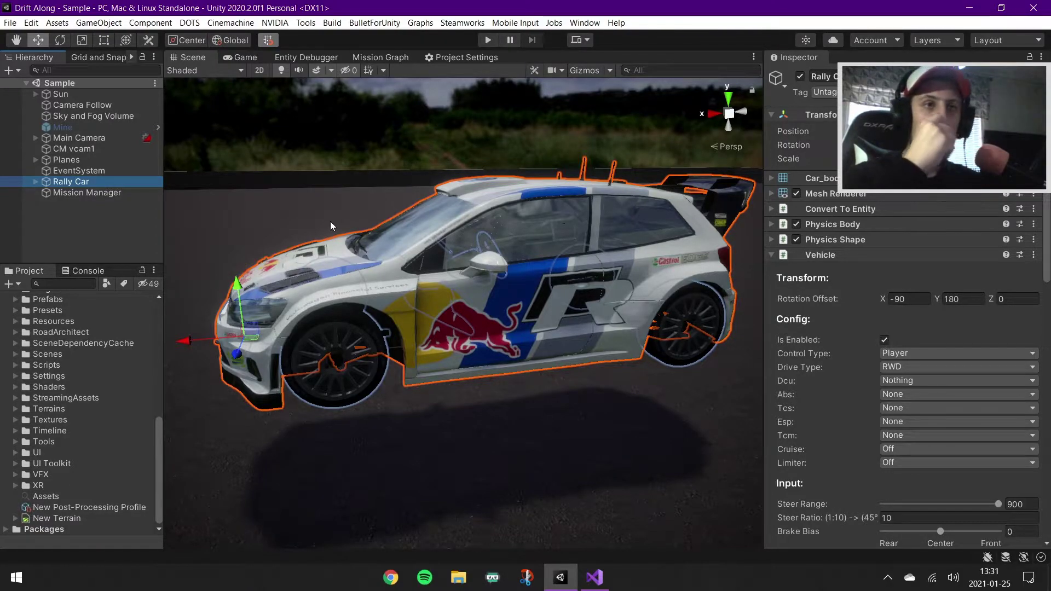
{"action": "left_click_drag", "start_coordinate": [330, 221], "coordinate": [472, 300]}
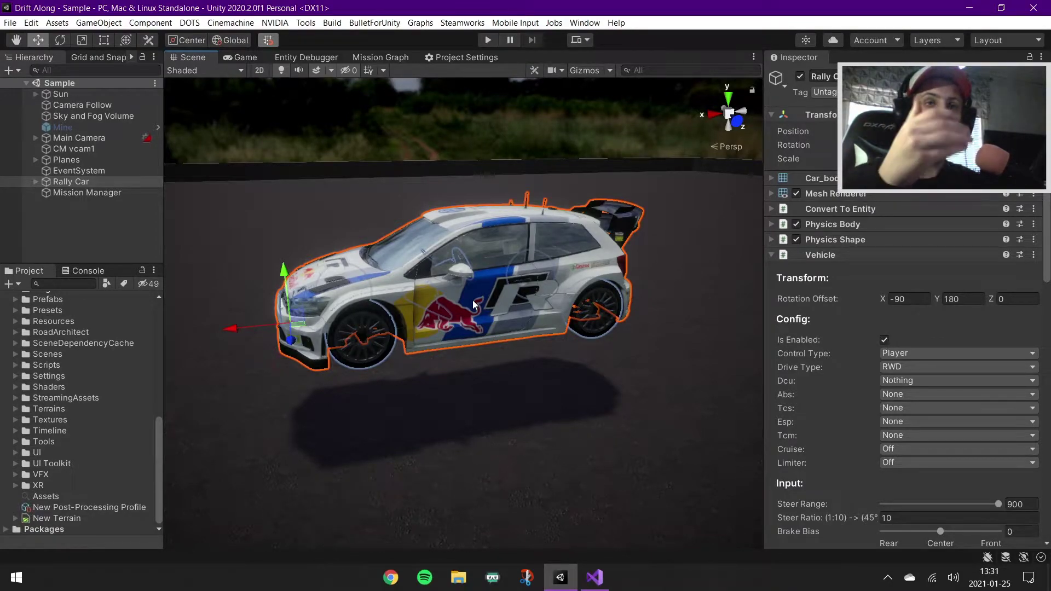
- Review the Vehicle settings and orbit the Scene view to face the car's front
{"action": "scroll", "coordinate": [954, 322], "scroll_direction": "down", "scroll_amount": 5}
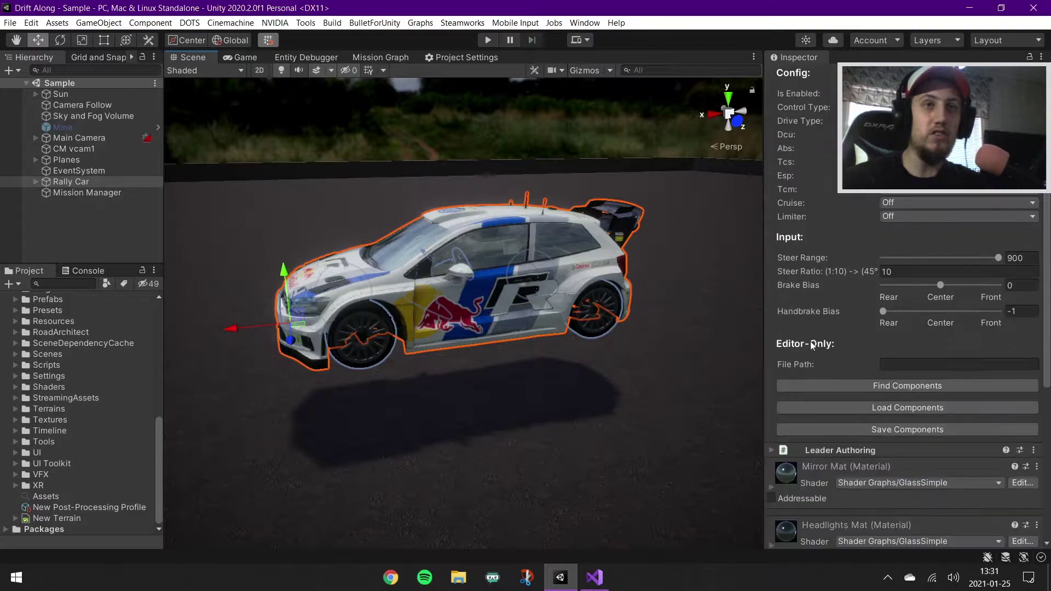
{"action": "scroll", "coordinate": [811, 341], "scroll_direction": "up", "scroll_amount": 5}
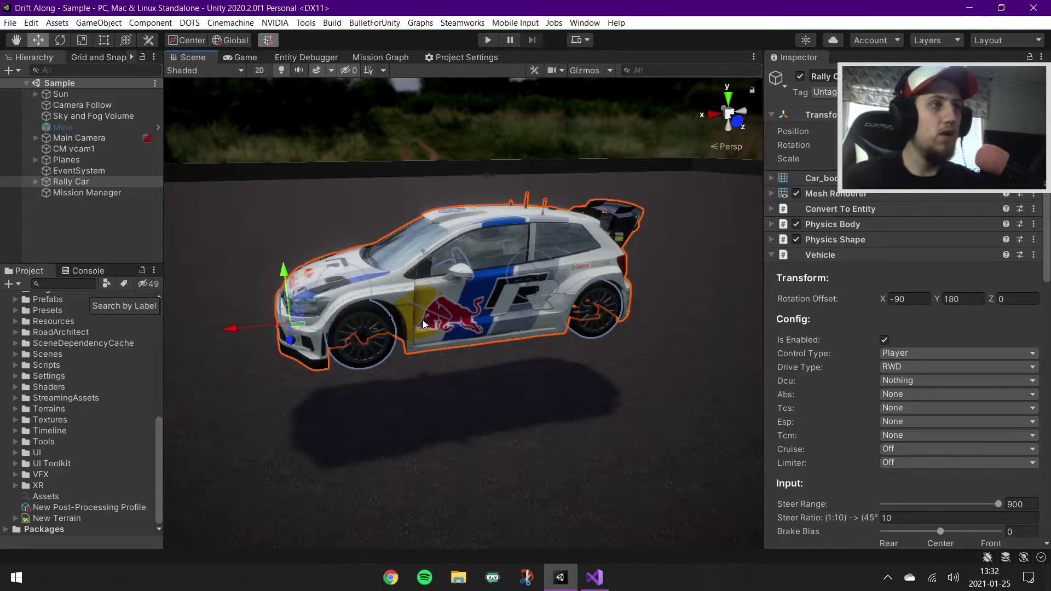
{"action": "mouse_move", "coordinate": [424, 324]}
{"action": "left_mouse_down"}
{"action": "mouse_move", "coordinate": [456, 321]}
{"action": "mouse_move", "coordinate": [445, 323]}
{"action": "left_mouse_up"}
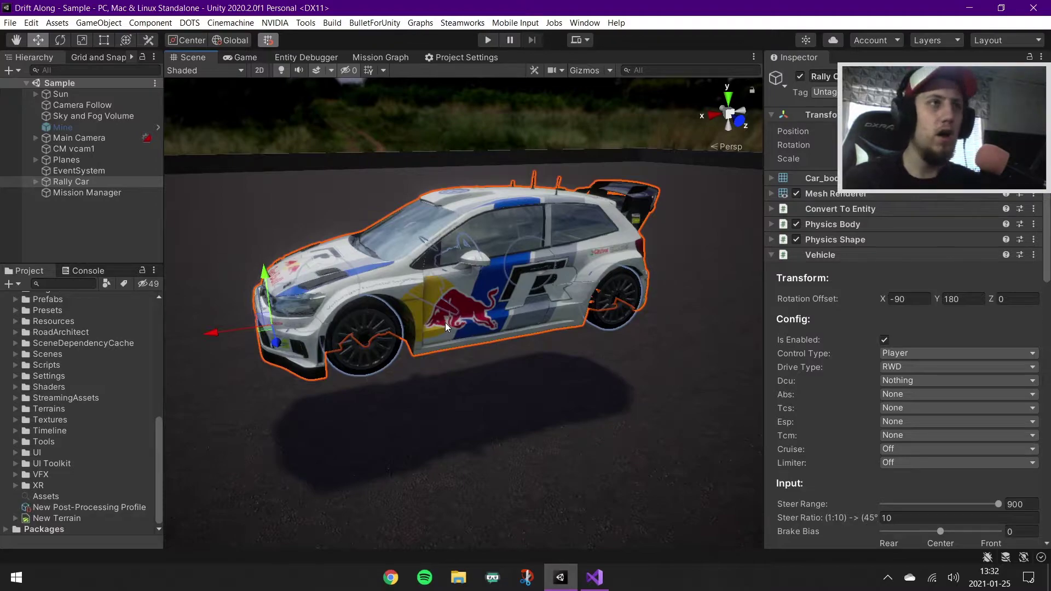
{"action": "left_click_drag", "start_coordinate": [445, 323], "coordinate": [263, 91]}
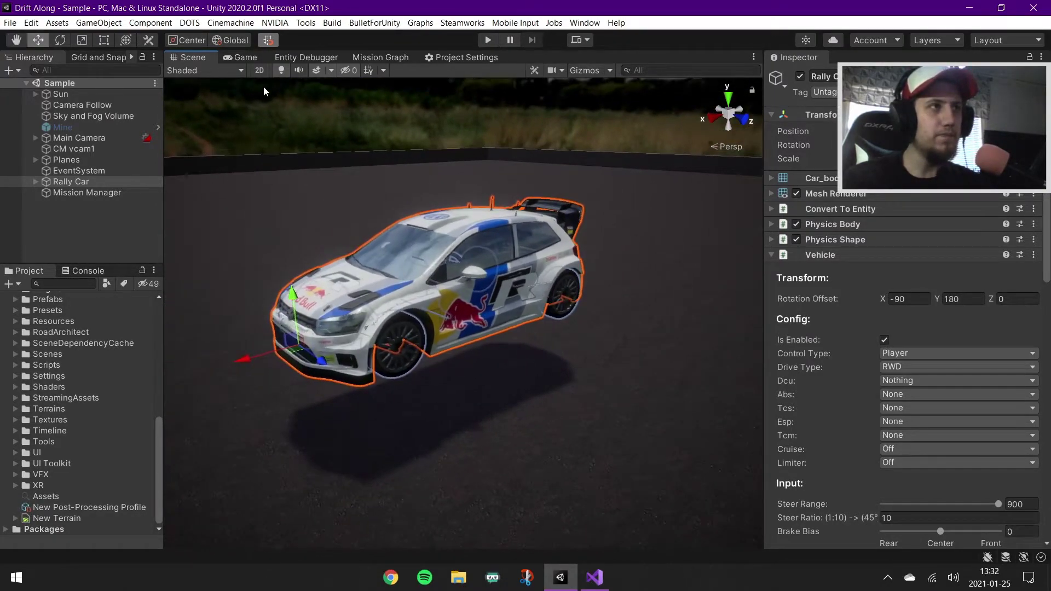
- Switch to the Game view and enter Play mode with the car seen from behind
{"action": "left_click", "coordinate": [255, 61]}
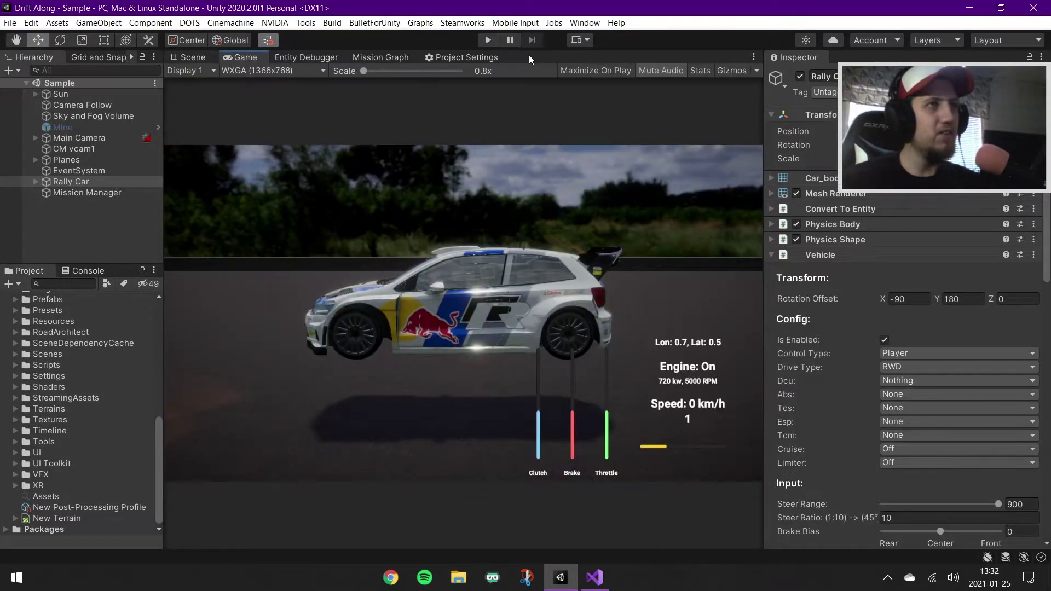
{"action": "left_click", "coordinate": [492, 39]}
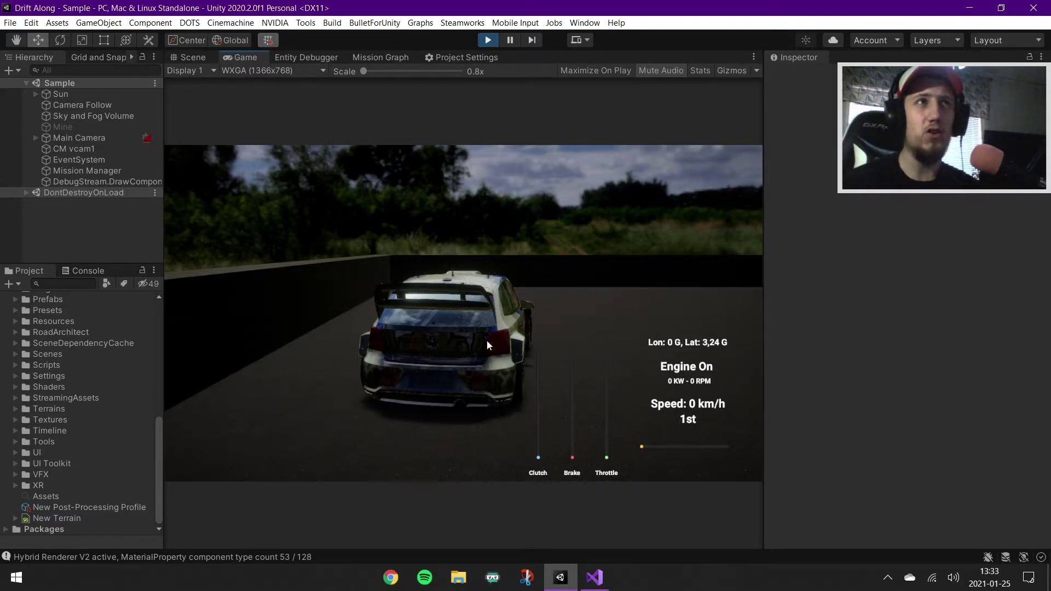
- Launch Riftcat 2.0 from the Windows Start menu
{"action": "key", "text": "super"}
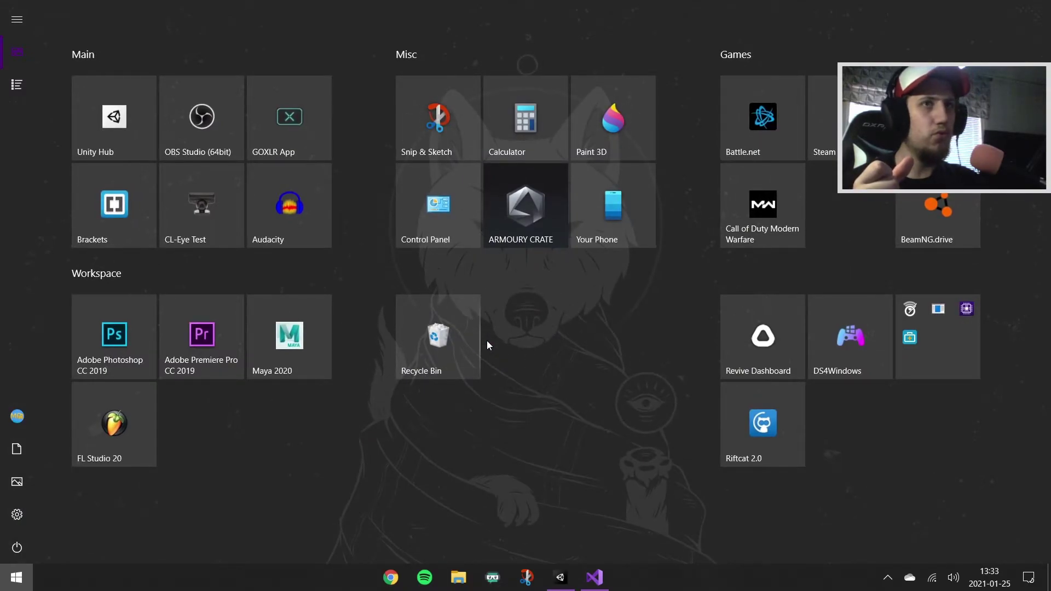
{"action": "left_click", "coordinate": [763, 439]}
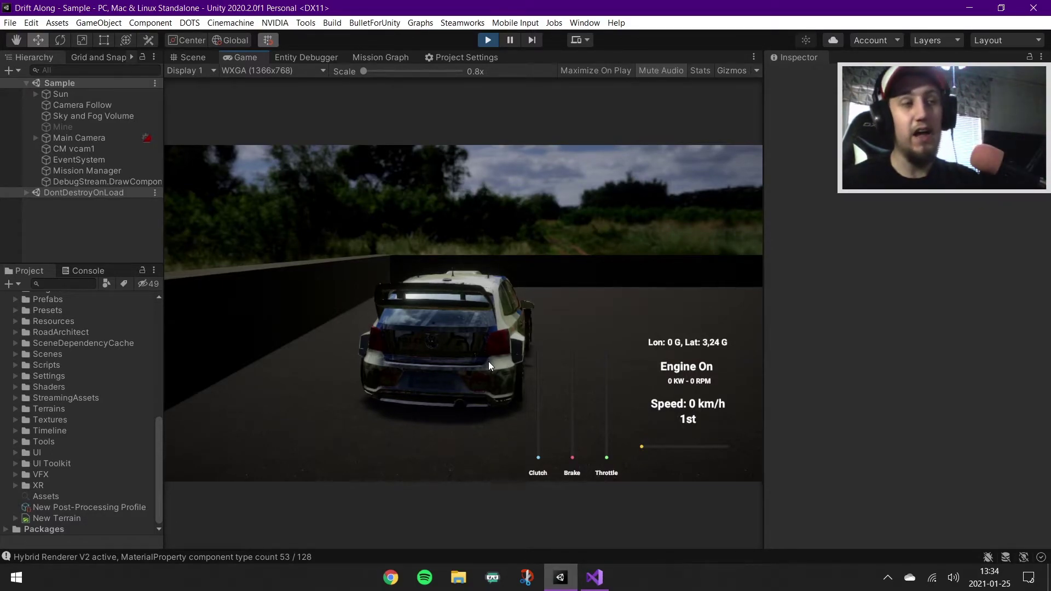
- Accelerate the rally car, brake to a stop, then reverse to 16 km/h in R gear
{"action": "key", "text": "w"}
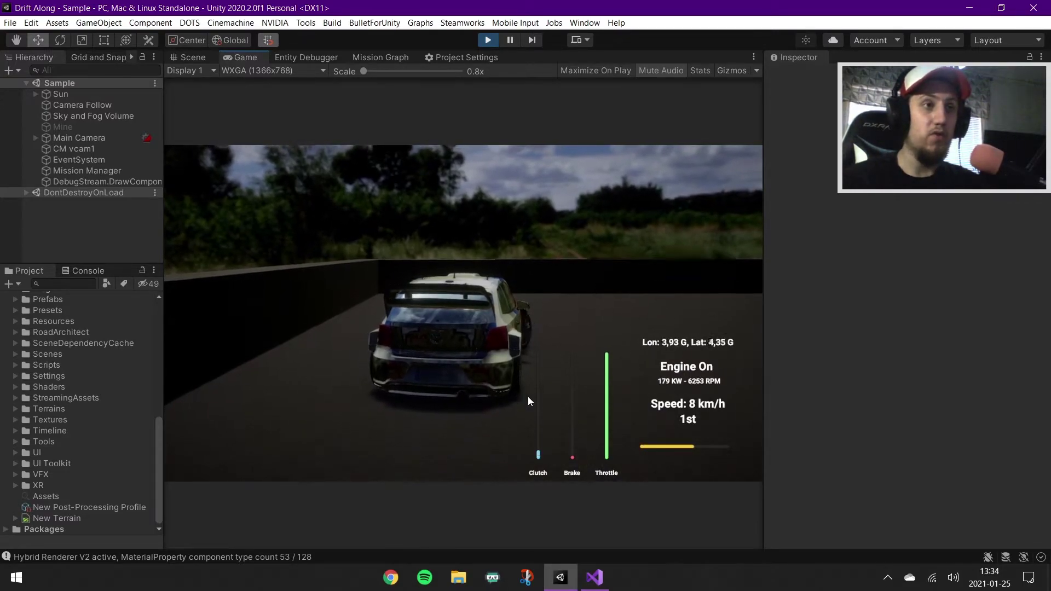
{"action": "key", "text": "s"}
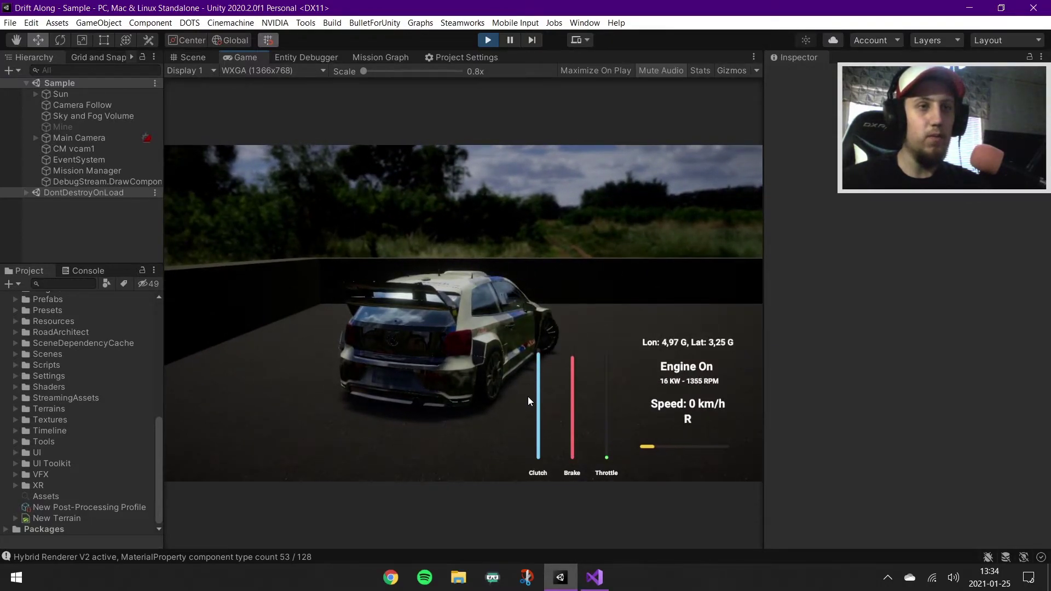
{"action": "key", "text": "s"}
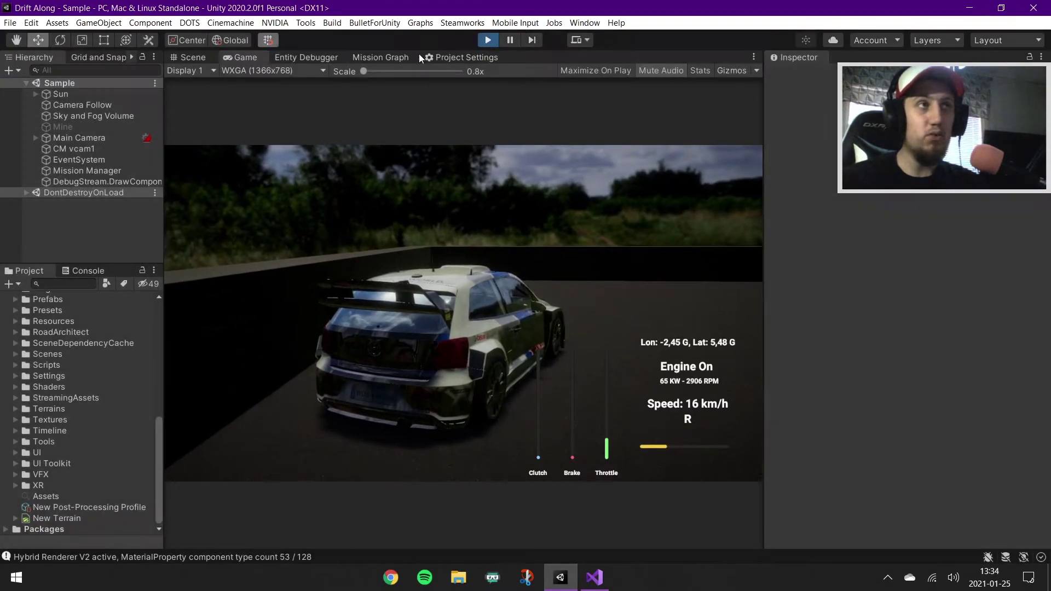
- Stop the running game, show the Mission Graph, and recentre it on the selected Instantiate node
{"action": "left_click", "coordinate": [401, 59]}
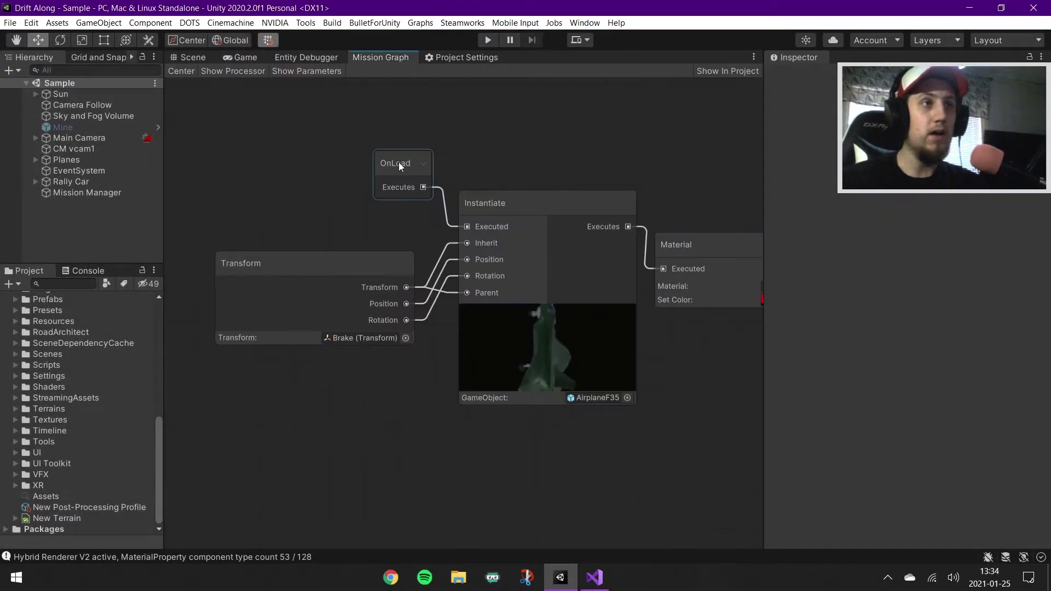
{"action": "scroll", "coordinate": [481, 147], "scroll_direction": "up", "scroll_amount": 4}
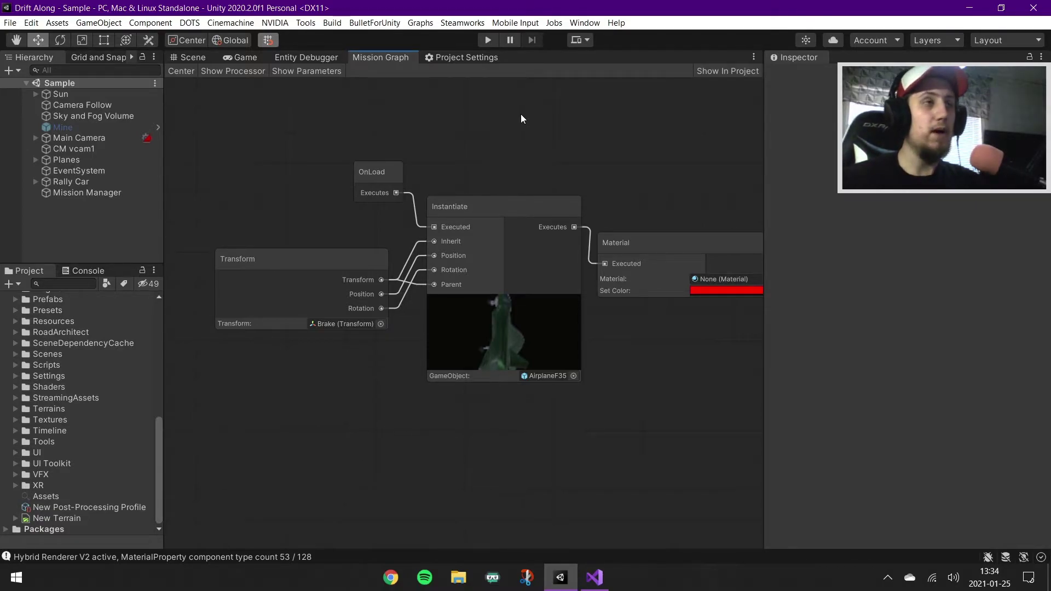
{"action": "scroll", "coordinate": [521, 114], "scroll_direction": "down", "scroll_amount": 2}
{"action": "scroll", "coordinate": [521, 124], "scroll_direction": "up", "scroll_amount": 4}
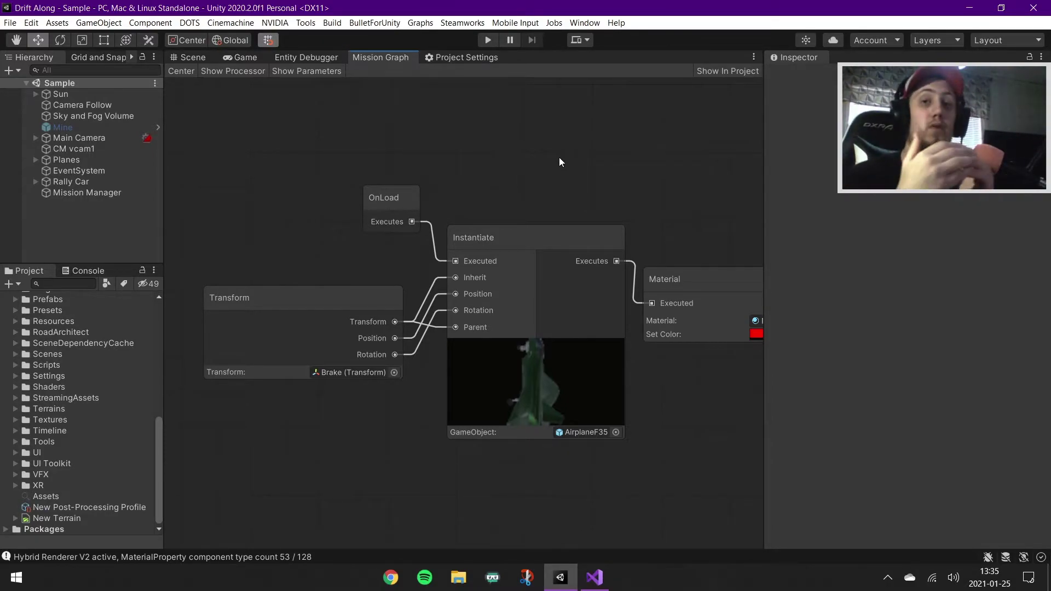
{"action": "scroll", "coordinate": [559, 157], "scroll_direction": "down", "scroll_amount": 3}
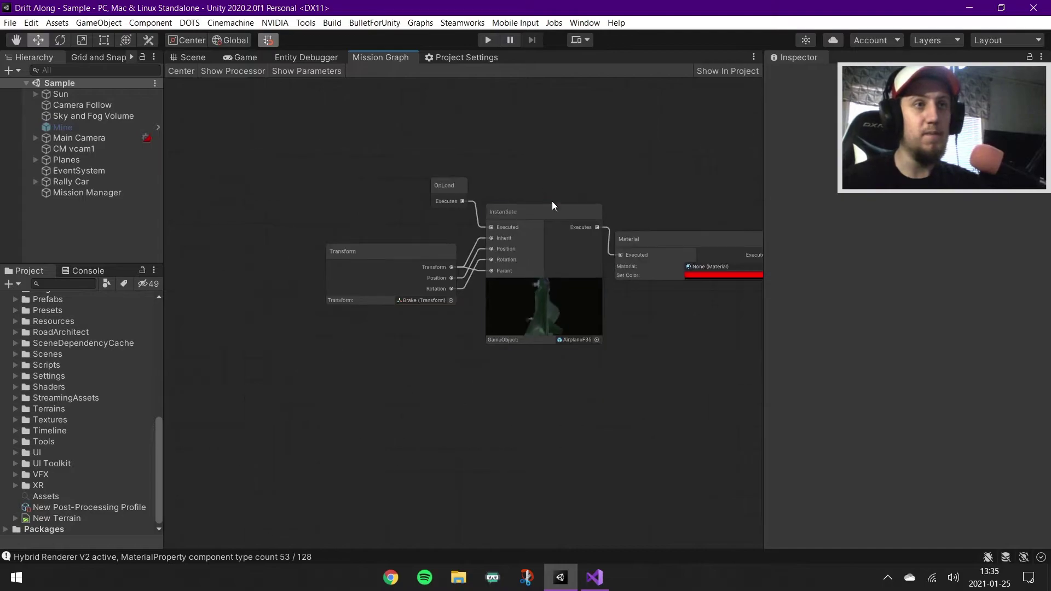
{"action": "scroll", "coordinate": [531, 164], "scroll_direction": "up", "scroll_amount": 2}
{"action": "left_click_drag", "start_coordinate": [528, 166], "coordinate": [577, 165]}
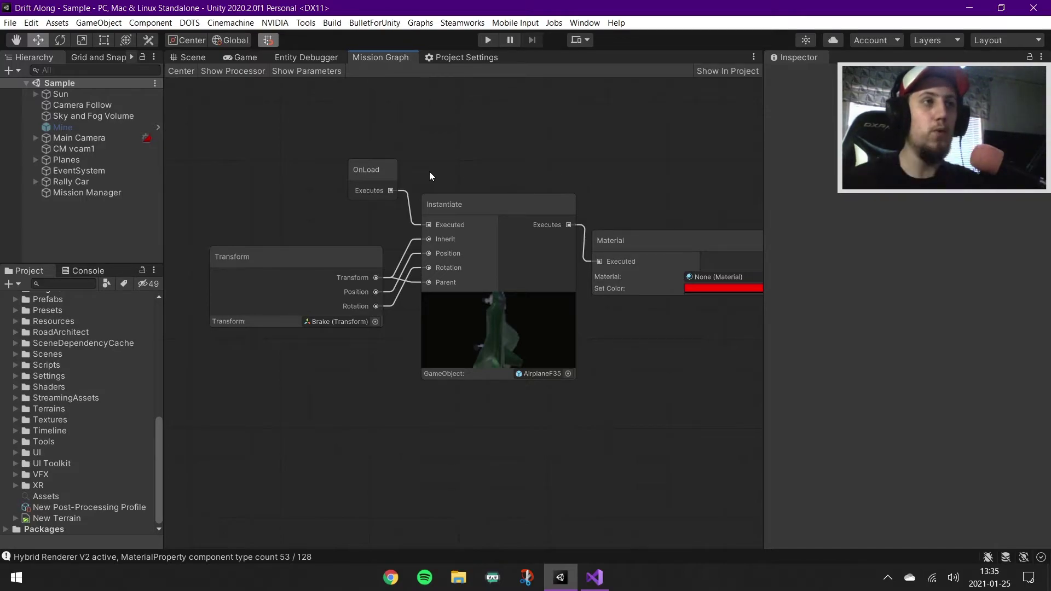
{"action": "left_click_drag", "start_coordinate": [466, 215], "coordinate": [474, 195]}
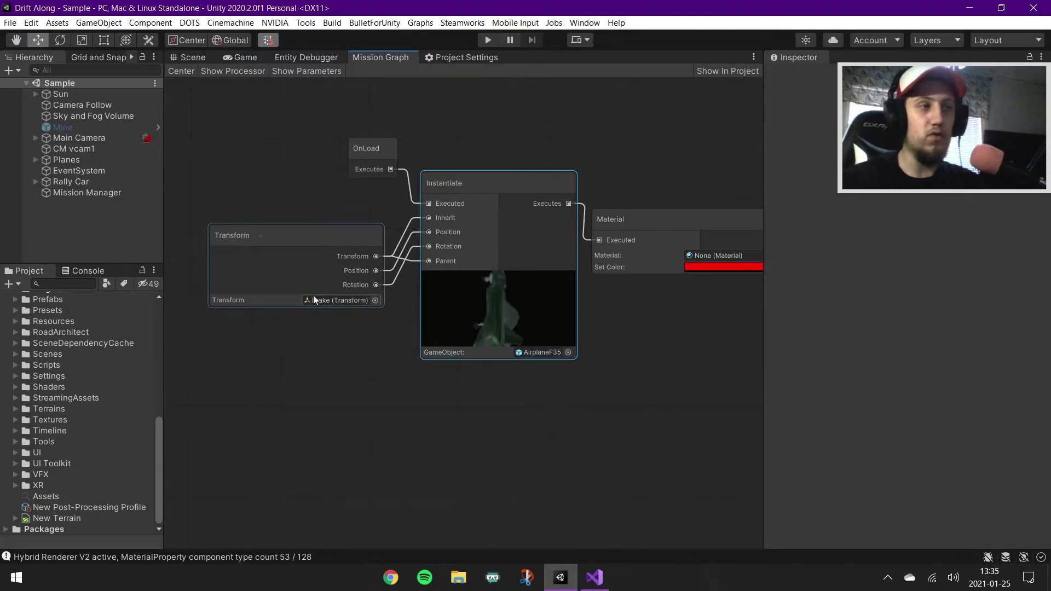
- Set the Transform node's target to None, move it left, and disconnect it from Instantiate's Parent
{"action": "left_click", "coordinate": [375, 299]}
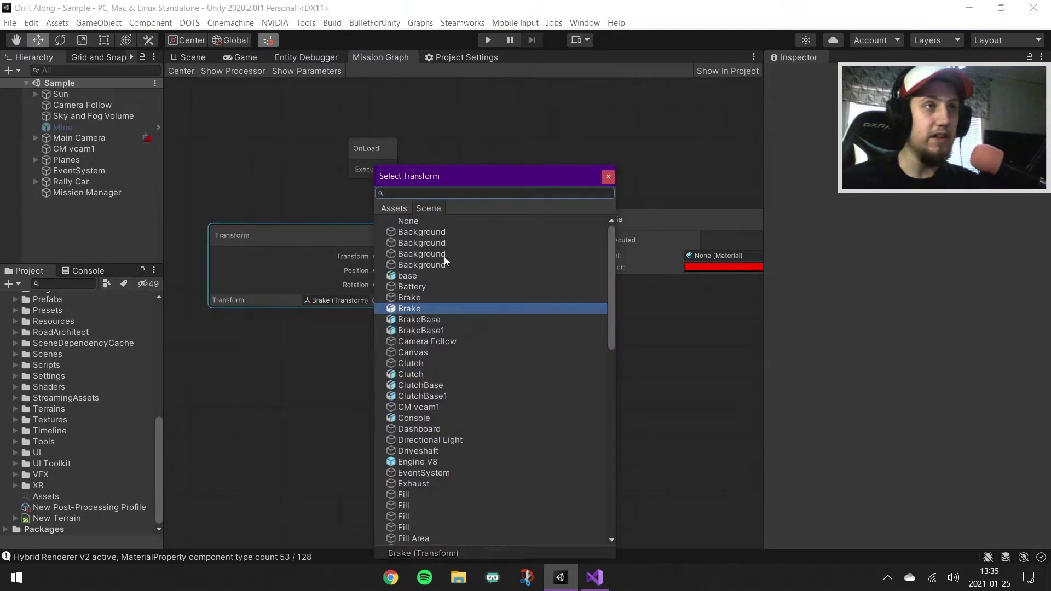
{"action": "left_click", "coordinate": [375, 301]}
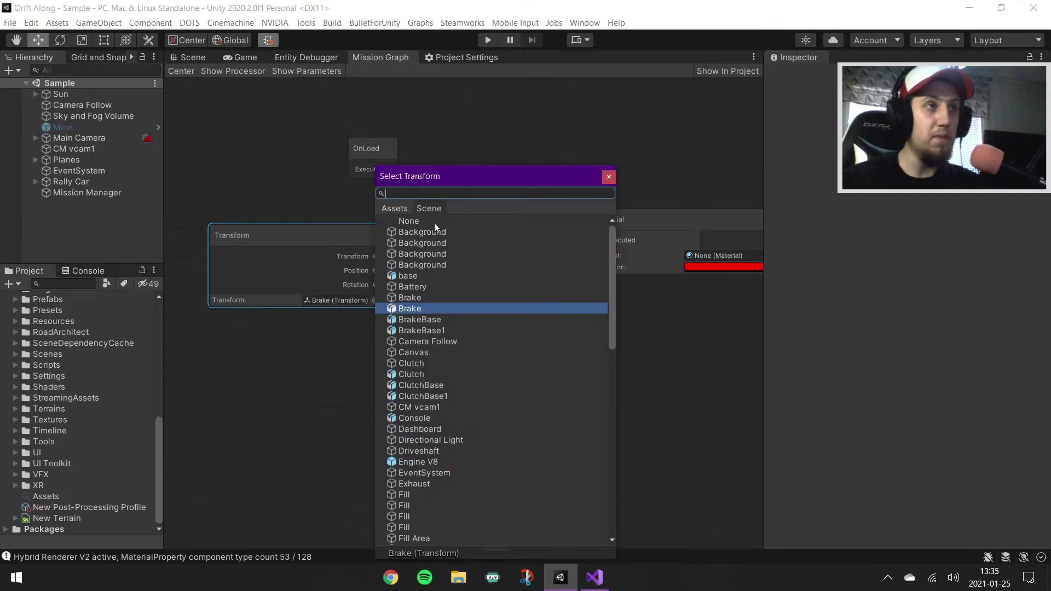
{"action": "left_click", "coordinate": [431, 223]}
{"action": "left_click_drag", "start_coordinate": [312, 235], "coordinate": [218, 232]}
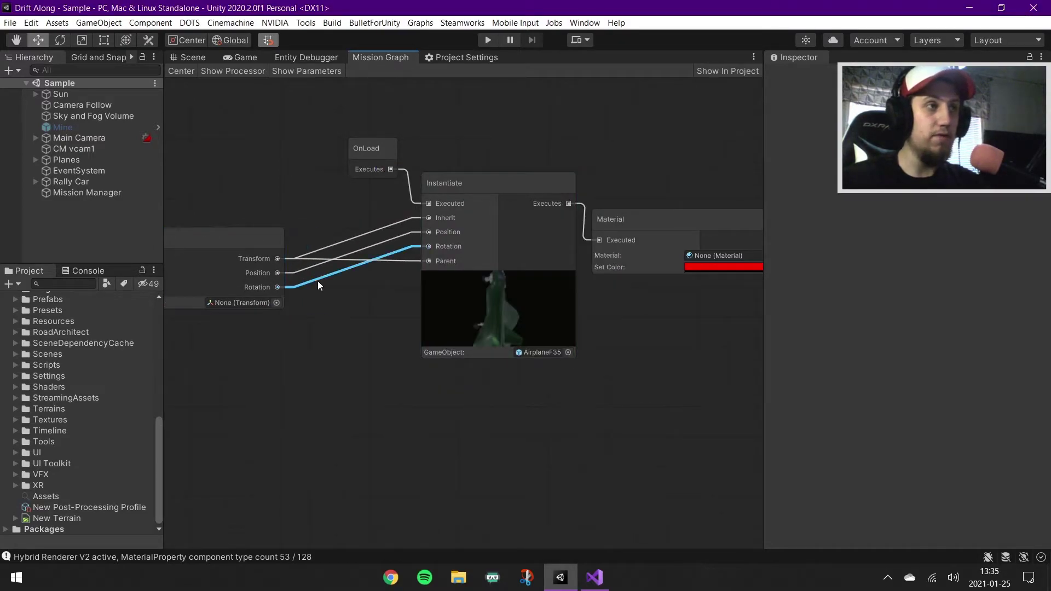
{"action": "left_click_drag", "start_coordinate": [395, 258], "coordinate": [272, 186]}
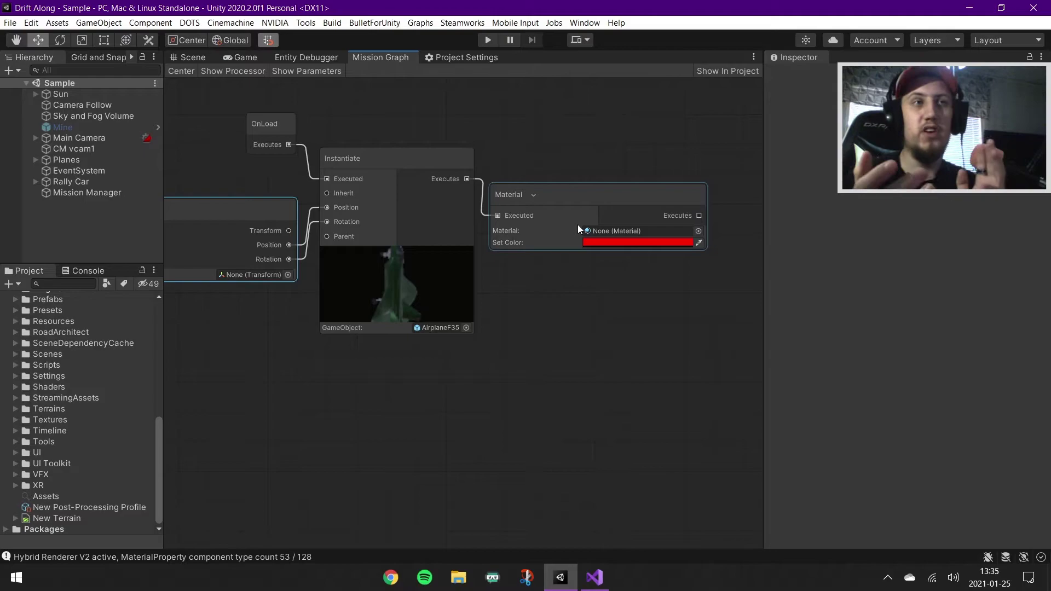
- Add an Audio node from the Advanced category, then delete it again
{"action": "scroll", "coordinate": [593, 185], "scroll_direction": "up", "scroll_amount": 3}
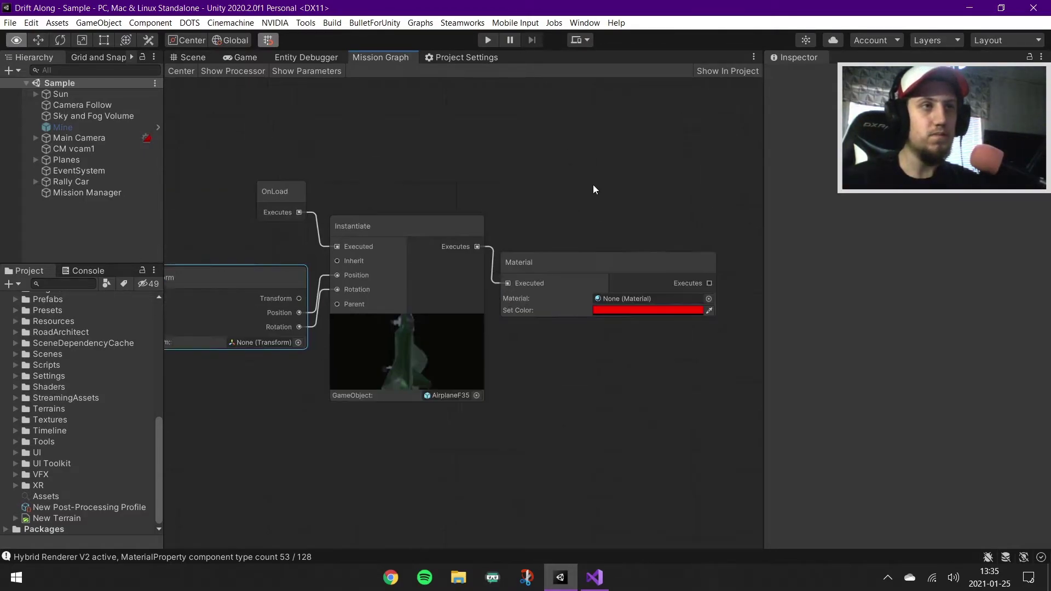
{"action": "right_click", "coordinate": [541, 150]}
{"action": "left_click", "coordinate": [572, 184]}
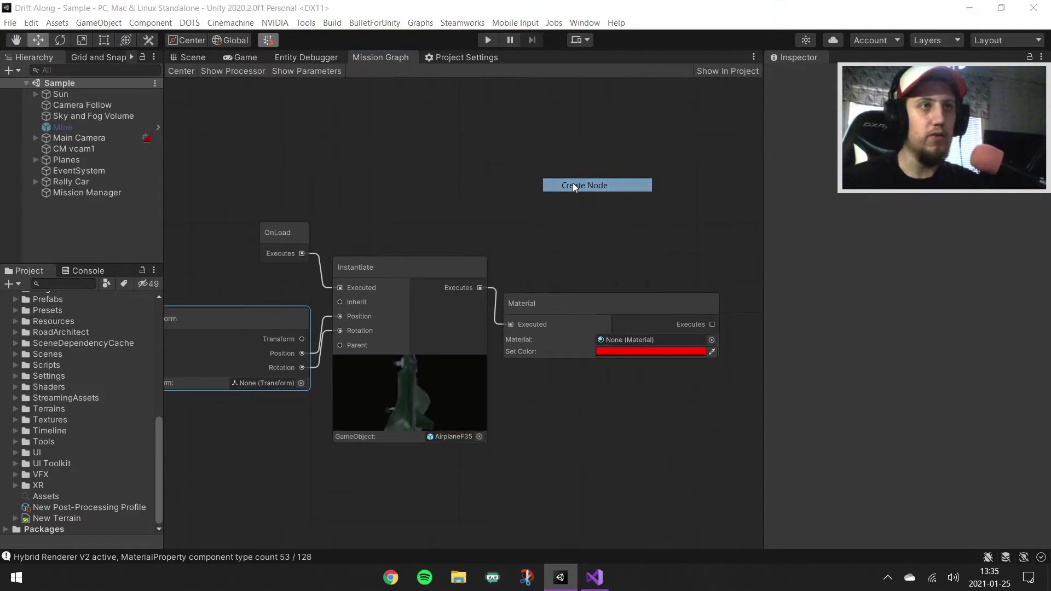
{"action": "left_click", "coordinate": [426, 187]}
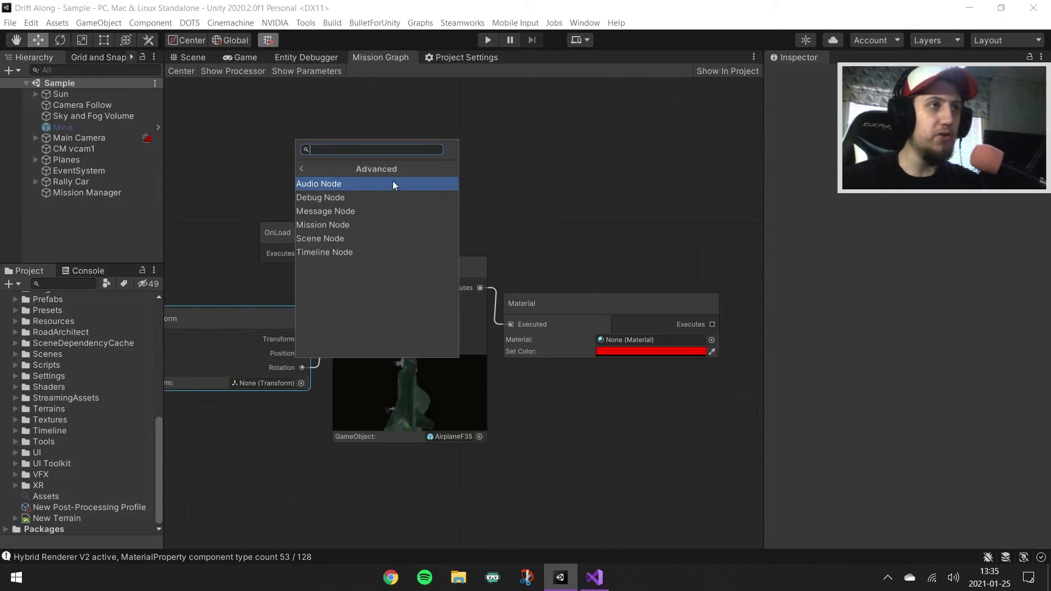
{"action": "left_click", "coordinate": [357, 169]}
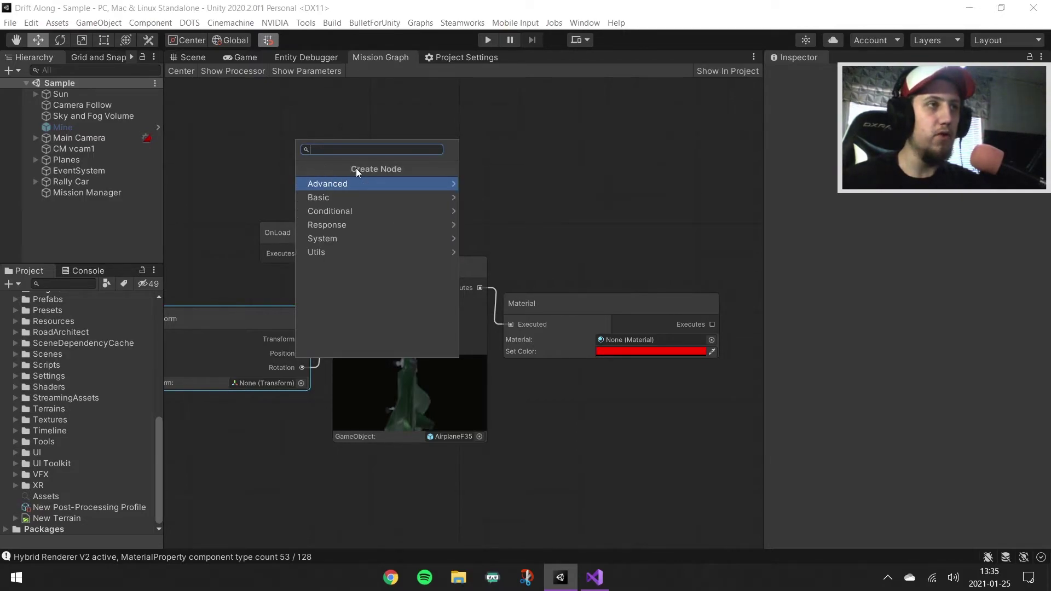
{"action": "key", "text": "Return"}
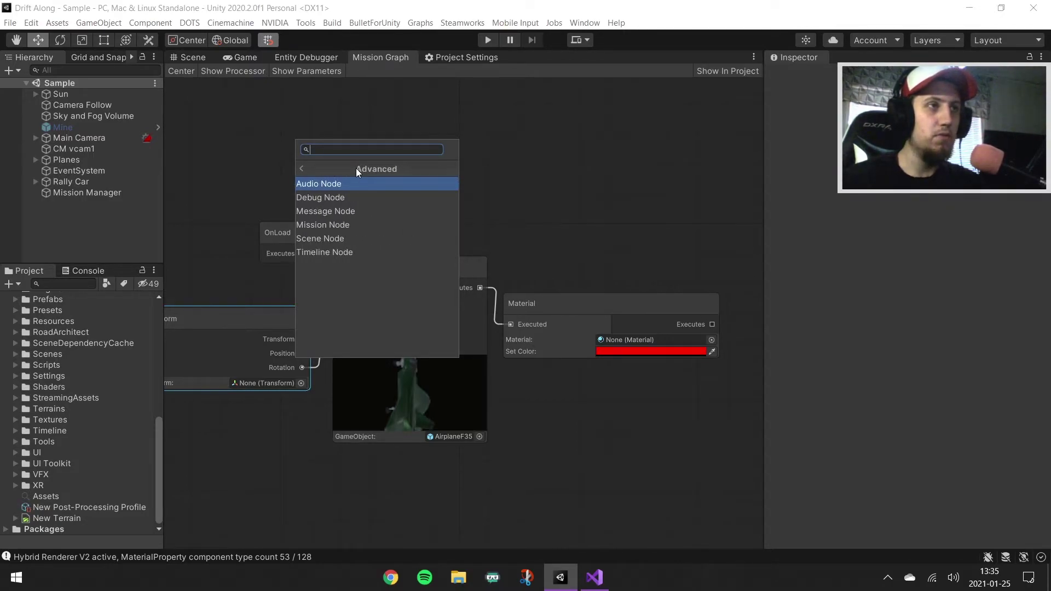
{"action": "key", "text": "Return"}
{"action": "left_click", "coordinate": [606, 173]}
{"action": "key", "text": "Delete"}
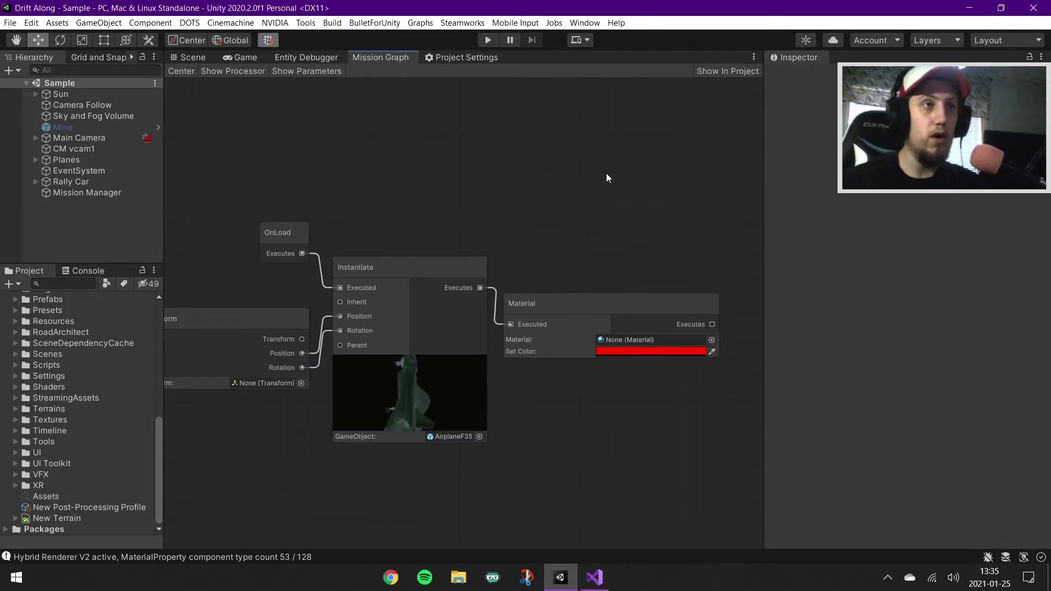
- Browse the Create Node list's Basic and Conditional categories
{"action": "right_click", "coordinate": [606, 173]}
{"action": "left_click", "coordinate": [655, 208]}
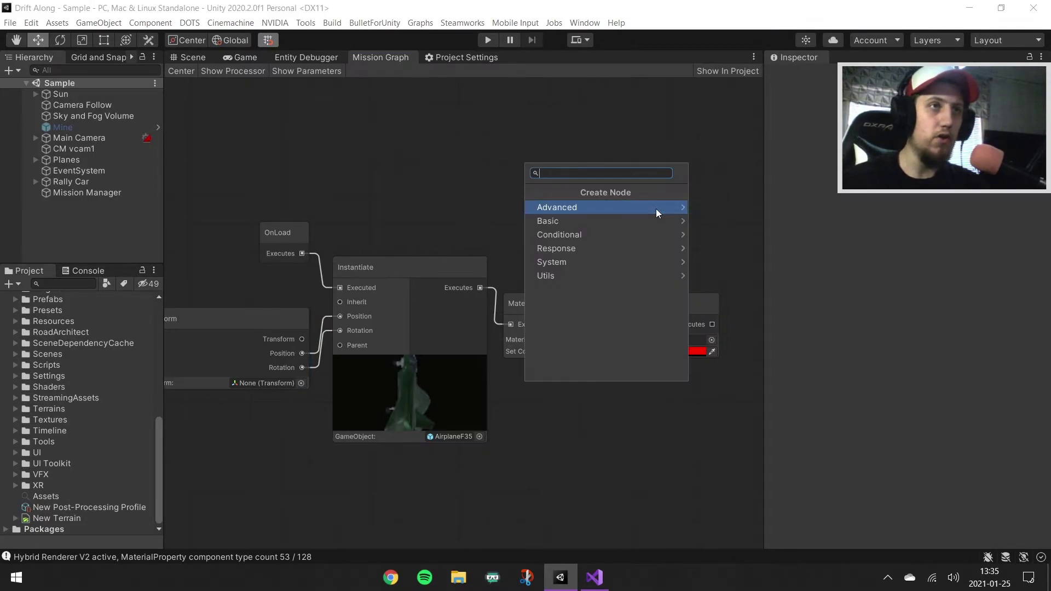
{"action": "key", "text": "Down"}
{"action": "key", "text": "Return"}
{"action": "key", "text": "Down"}
{"action": "key", "text": "Down"}
{"action": "key", "text": "Down"}
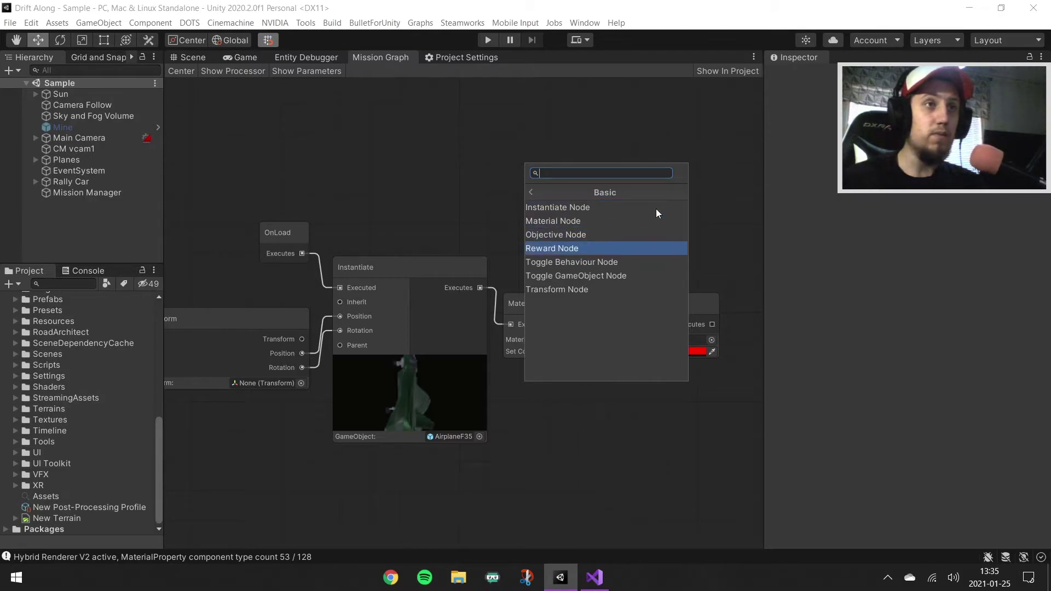
{"action": "key", "text": "Left"}
{"action": "key", "text": "Down"}
{"action": "key", "text": "Return"}
- Look through the Response and System categories, close the list, and zoom out of the graph
{"action": "key", "text": "Left"}
{"action": "key", "text": "Down"}
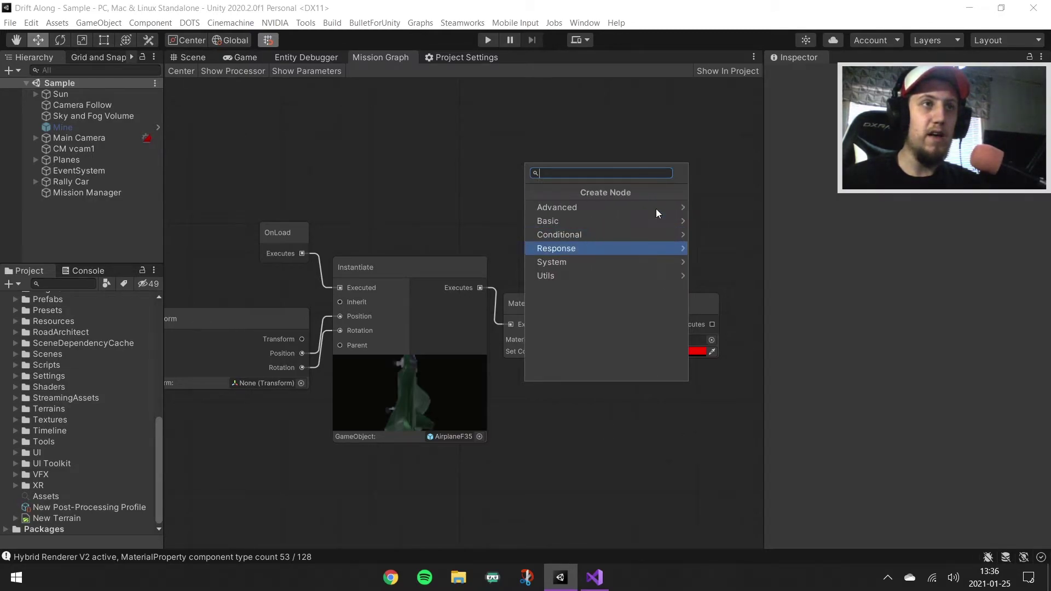
{"action": "key", "text": "Return"}
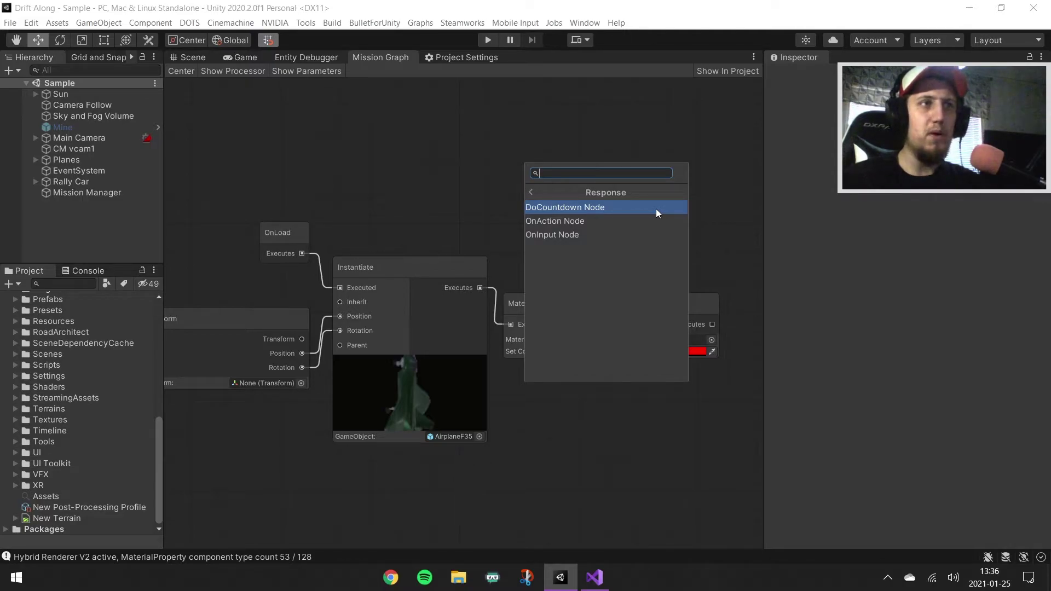
{"action": "key", "text": "Left"}
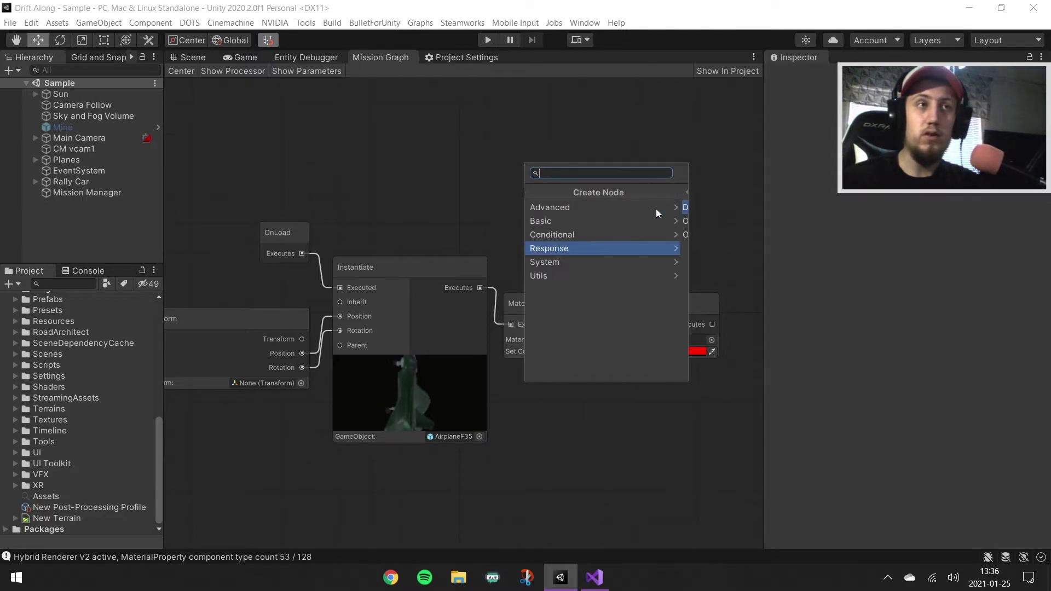
{"action": "key", "text": "Down"}
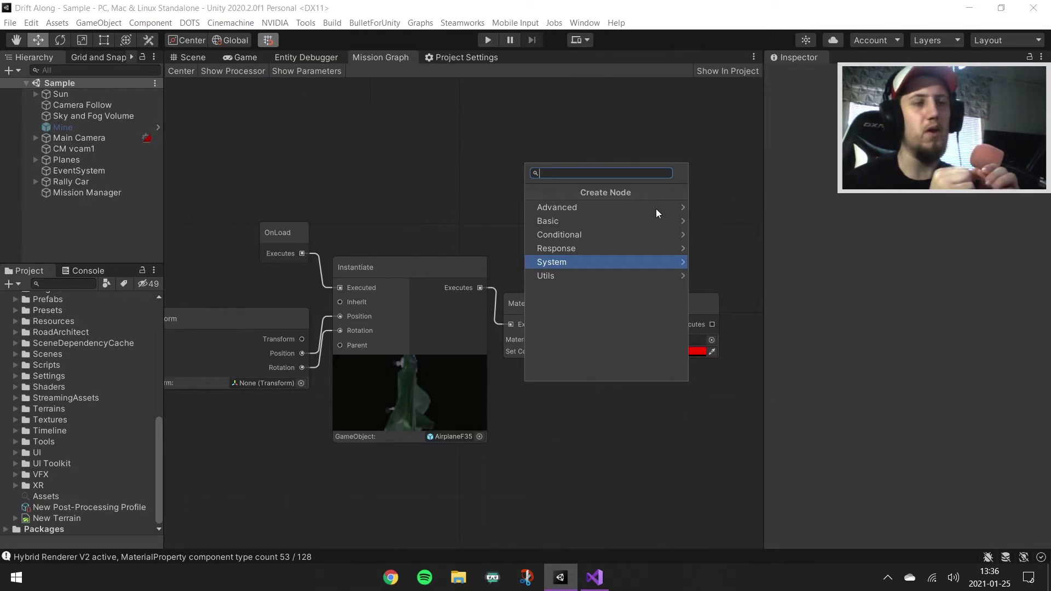
{"action": "key", "text": "Right"}
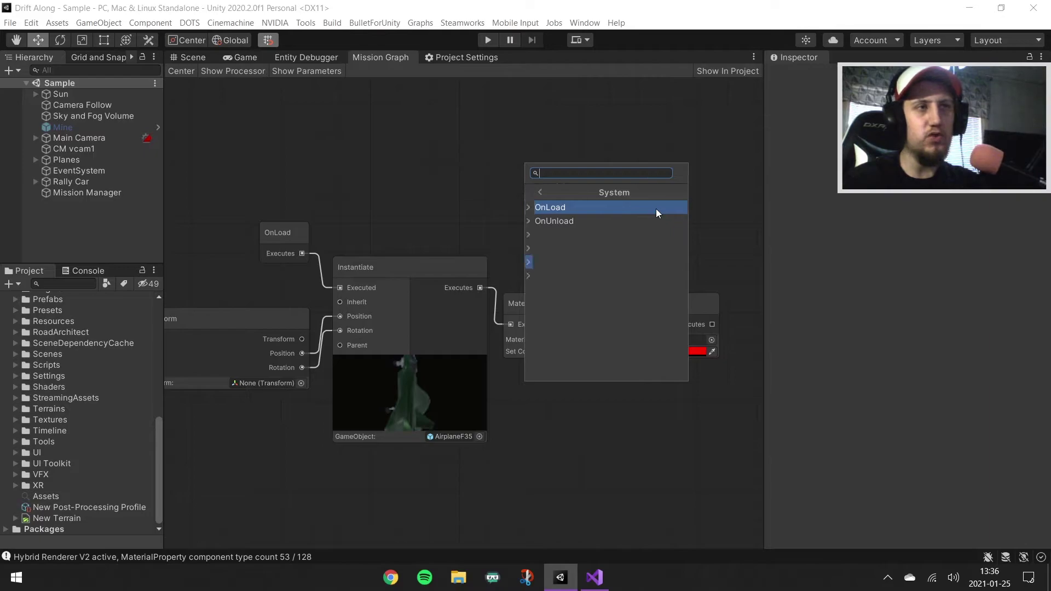
{"action": "key", "text": "Left"}
{"action": "key", "text": "Escape"}
{"action": "scroll", "coordinate": [508, 200], "scroll_direction": "down", "scroll_amount": 3}
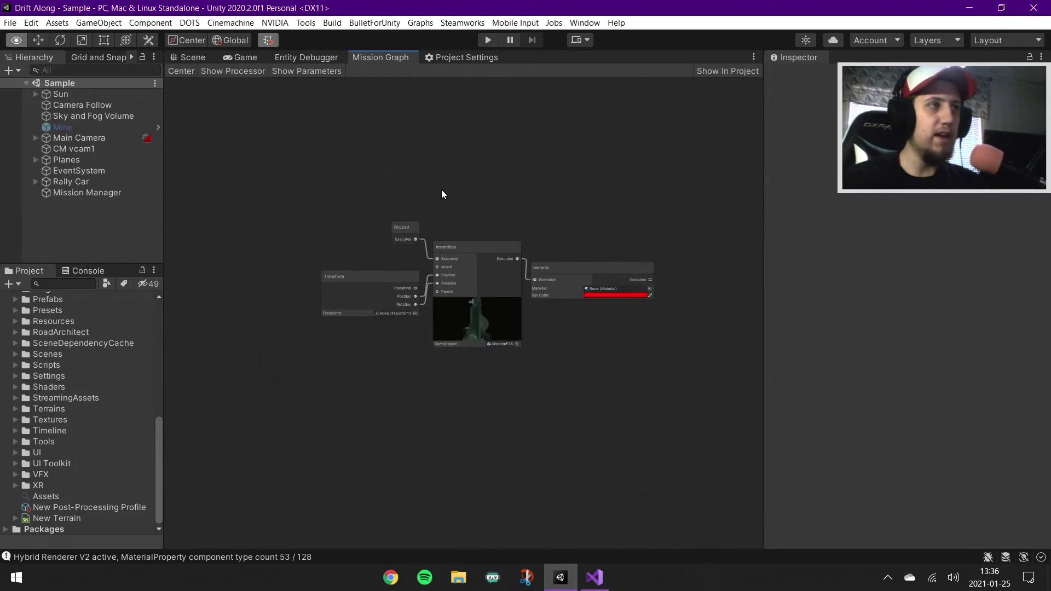
- Switch to the Game view, then the Scene view, and orbit and zoom around the rally car
{"action": "left_click", "coordinate": [232, 56]}
{"action": "scroll", "coordinate": [91, 353], "scroll_direction": "up", "scroll_amount": 5}
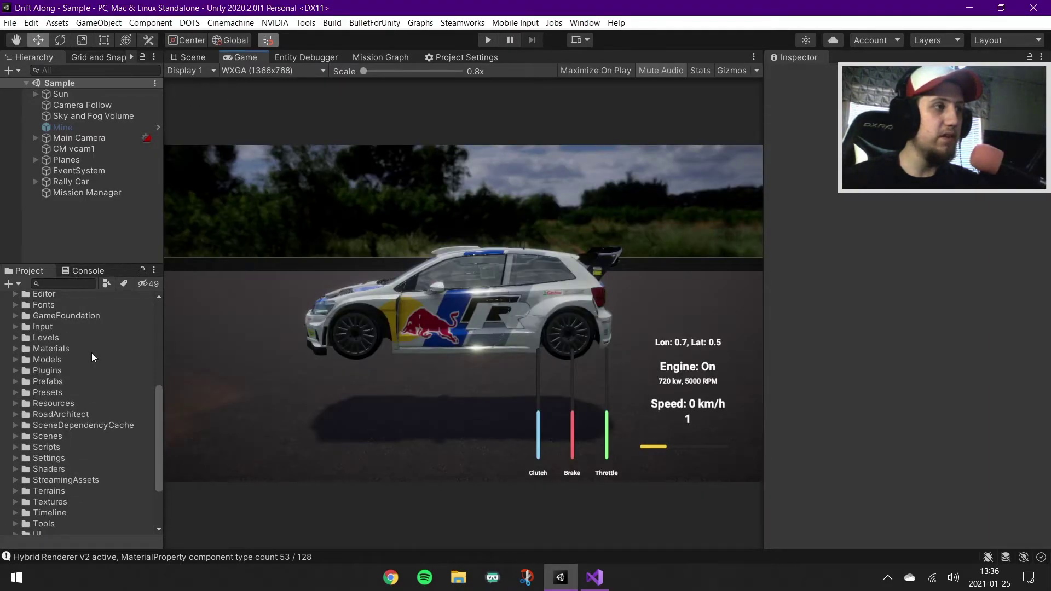
{"action": "scroll", "coordinate": [91, 354], "scroll_direction": "up", "scroll_amount": 5}
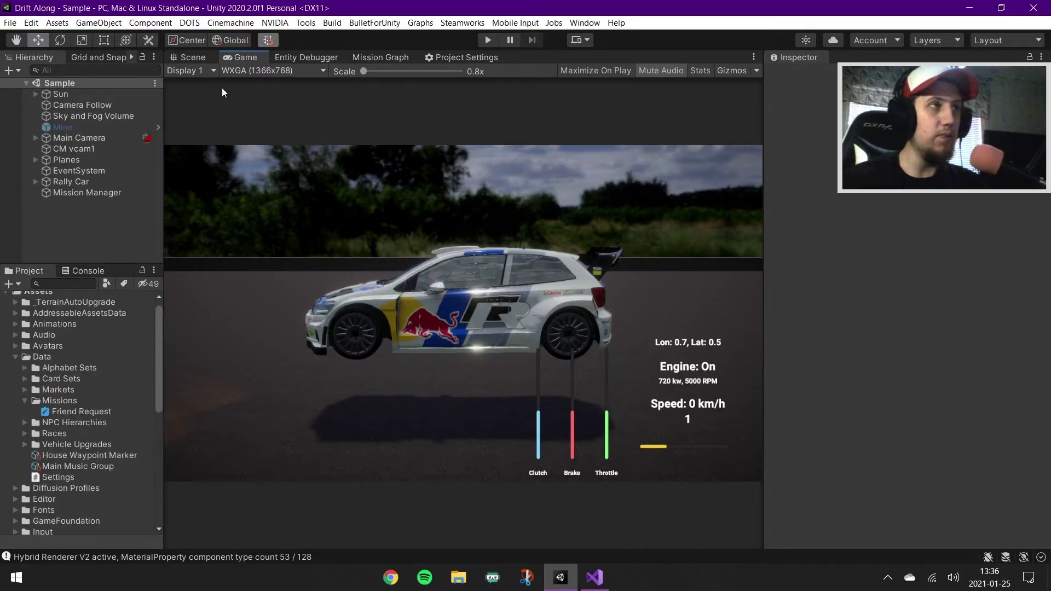
{"action": "left_click", "coordinate": [192, 57]}
{"action": "left_click_drag", "start_coordinate": [408, 274], "coordinate": [405, 273]}
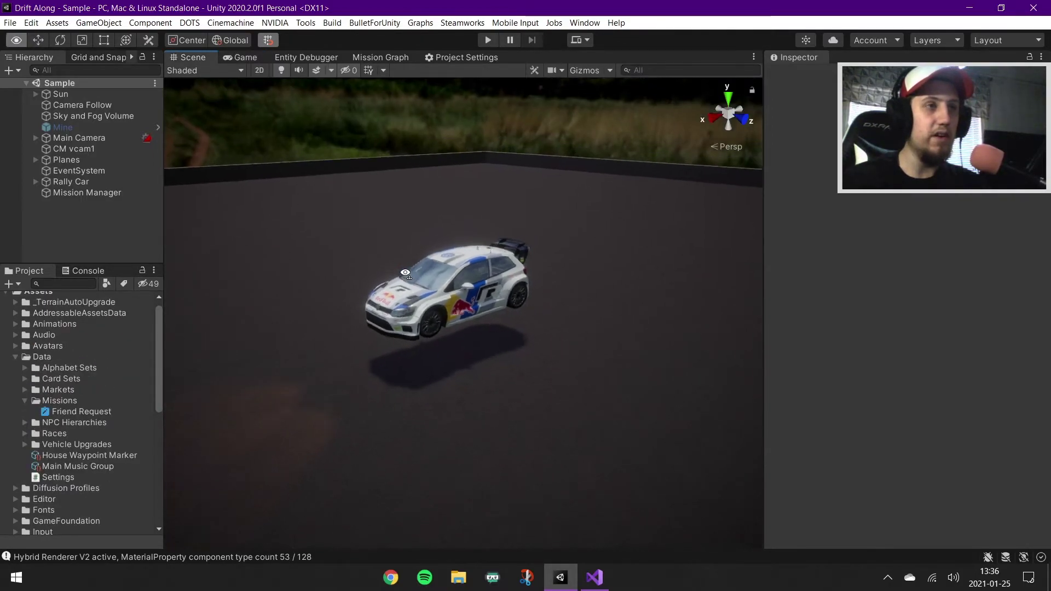
{"action": "scroll", "coordinate": [406, 272], "scroll_direction": "down", "scroll_amount": 5}
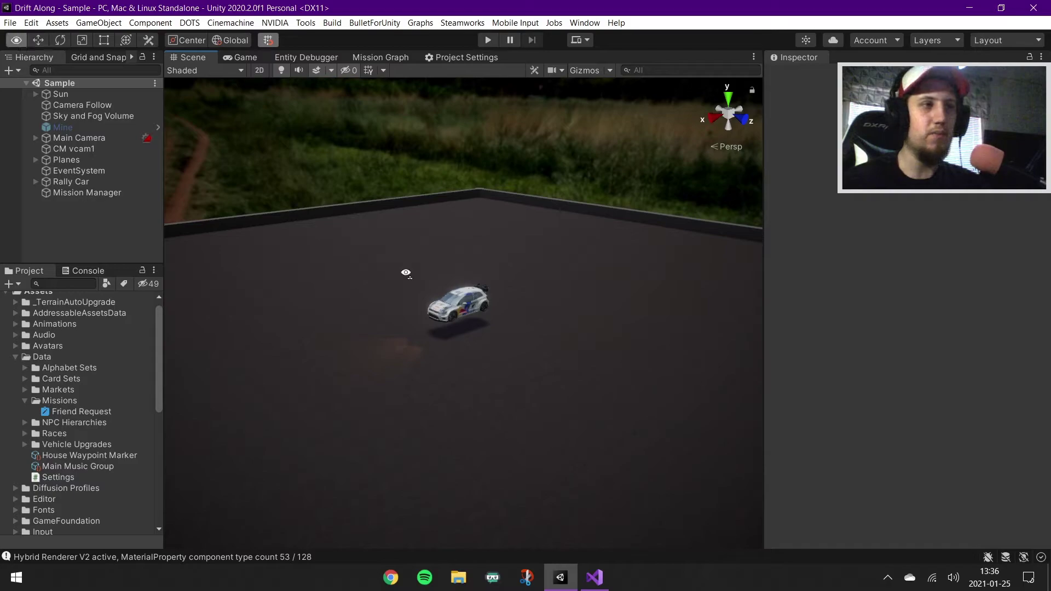
{"action": "scroll", "coordinate": [406, 273], "scroll_direction": "up", "scroll_amount": 3}
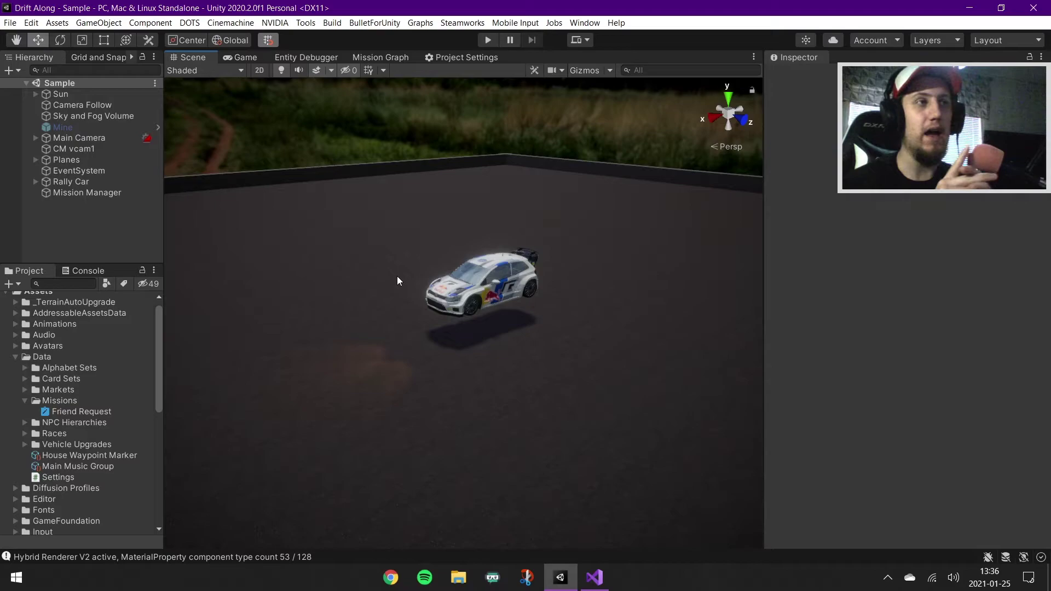
- Tilt the Scene camera toward the sky, then down over the car with the horizon behind
{"action": "left_click_drag", "start_coordinate": [413, 227], "coordinate": [328, 208]}
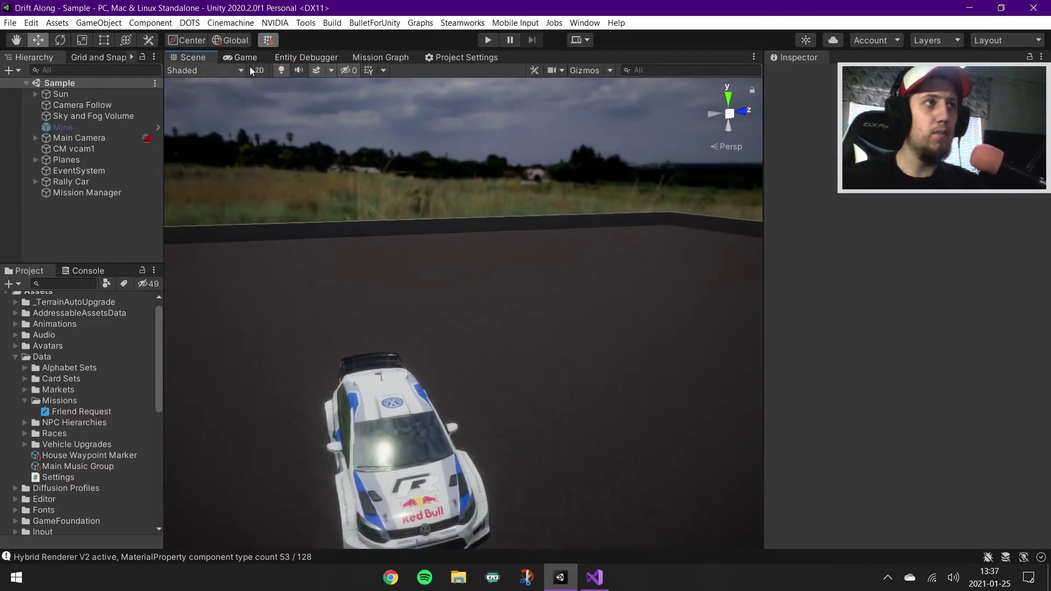
{"action": "left_click_drag", "start_coordinate": [284, 164], "coordinate": [426, 334]}
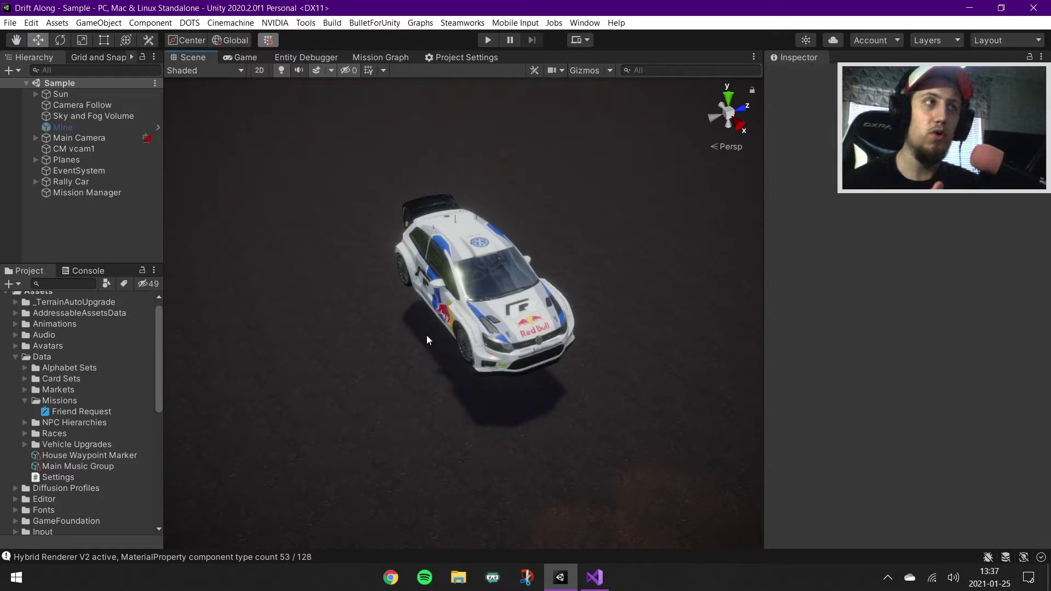
{"action": "left_click_drag", "start_coordinate": [426, 335], "coordinate": [444, 292]}
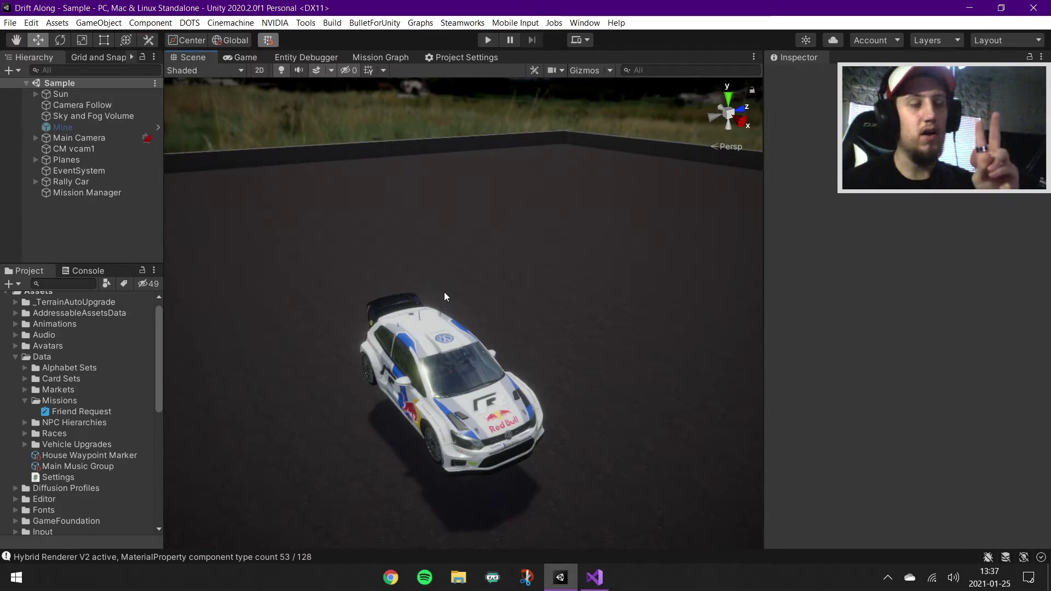
- Orbit around the rally car and move in close to its side livery
{"action": "key", "text": "alt"}
{"action": "left_click_drag", "start_coordinate": [448, 291], "coordinate": [636, 300]}
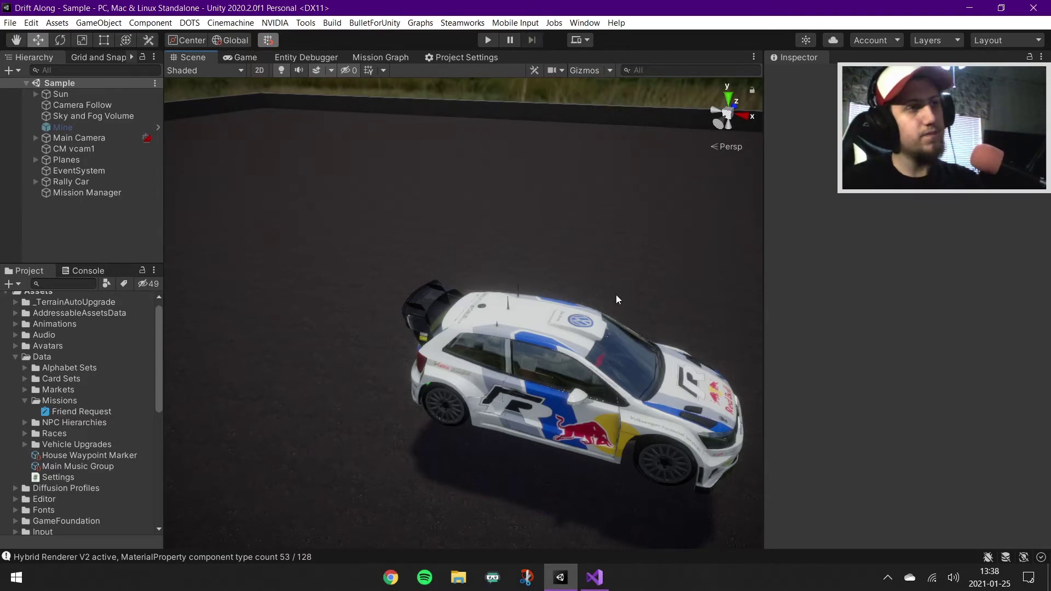
- Clear the Console log and orbit in close to the rally car's roof and side
{"action": "left_click_drag", "start_coordinate": [616, 295], "coordinate": [493, 296]}
{"action": "left_click", "coordinate": [83, 271]}
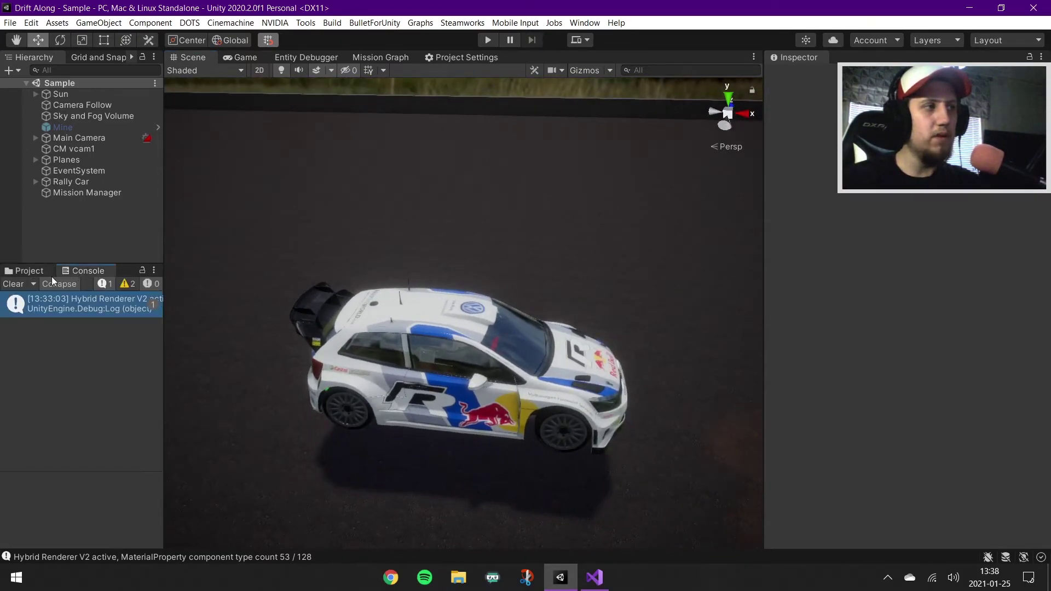
{"action": "left_click", "coordinate": [12, 283]}
{"action": "left_click_drag", "start_coordinate": [350, 339], "coordinate": [279, 244]}
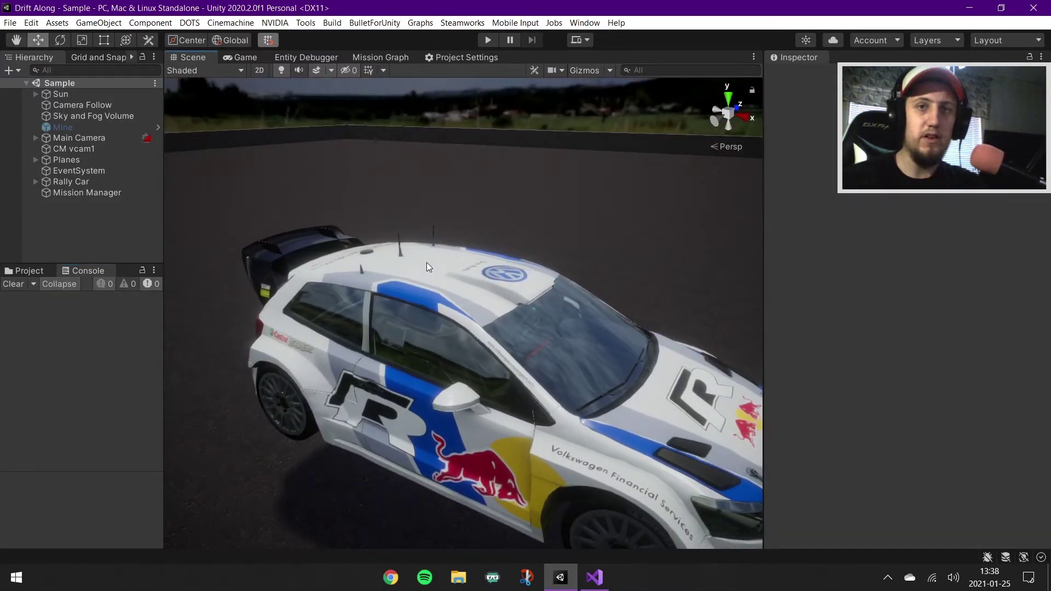
{"action": "left_click_drag", "start_coordinate": [429, 267], "coordinate": [438, 268]}
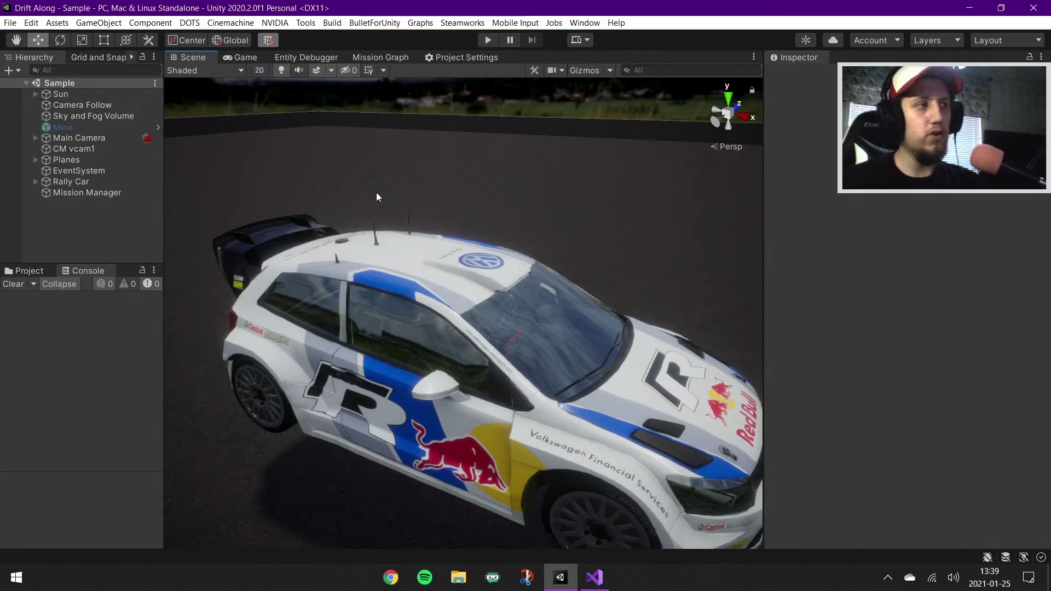
- Return to the Project window's asset folders and zoom the Scene view out to frame the car
{"action": "left_click", "coordinate": [33, 271]}
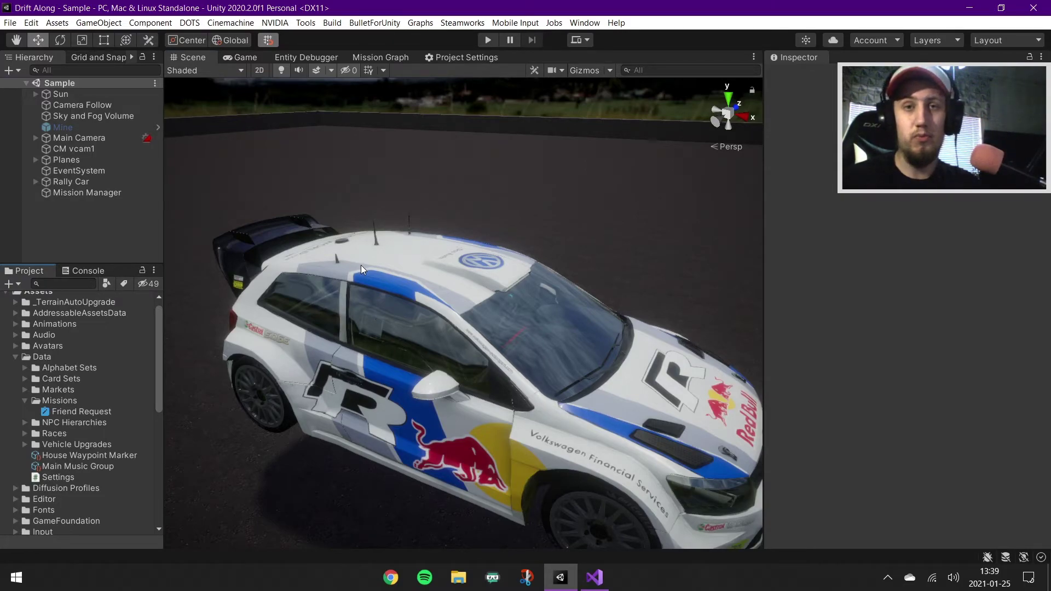
{"action": "scroll", "coordinate": [360, 265], "scroll_direction": "down", "scroll_amount": 5}
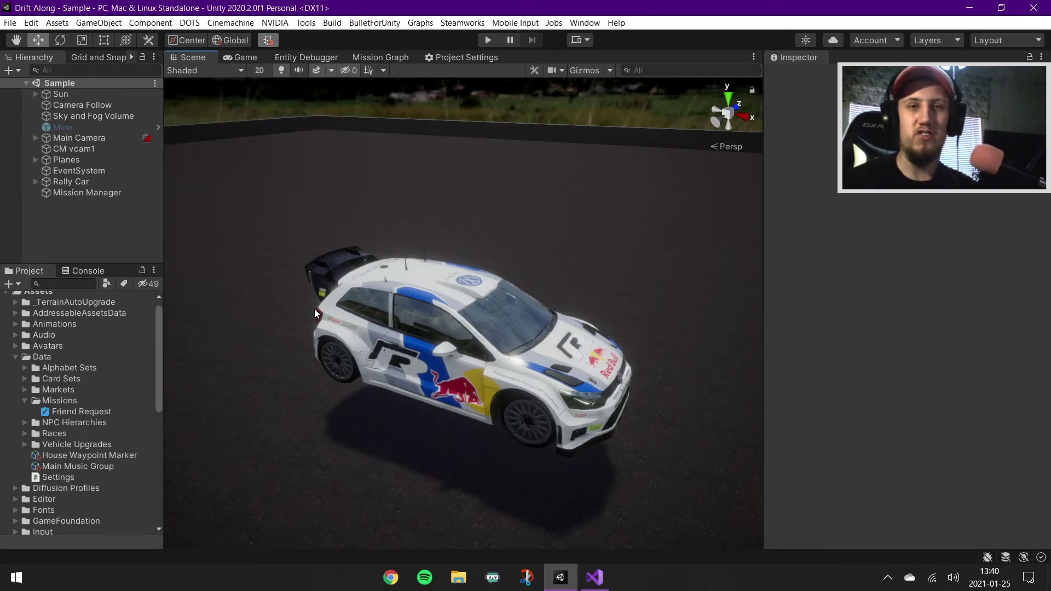
- Swing the Scene camera around to a side-on view of the Red Bull rally car
{"action": "left_click_drag", "start_coordinate": [341, 284], "coordinate": [542, 278]}
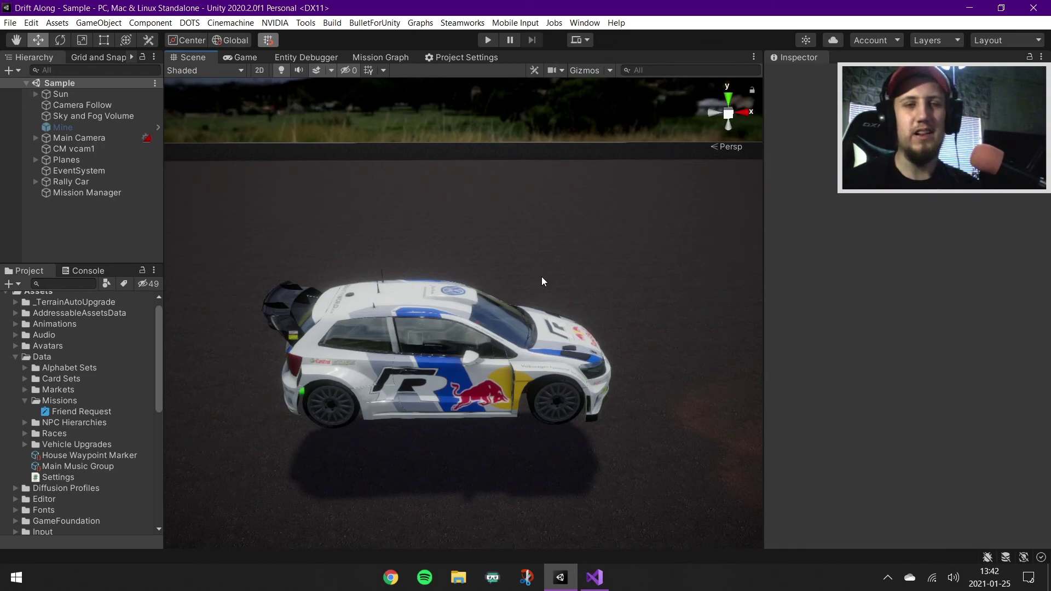
- Orbit the Scene camera above and behind the car, then round to its front side
{"action": "key", "text": "alt"}
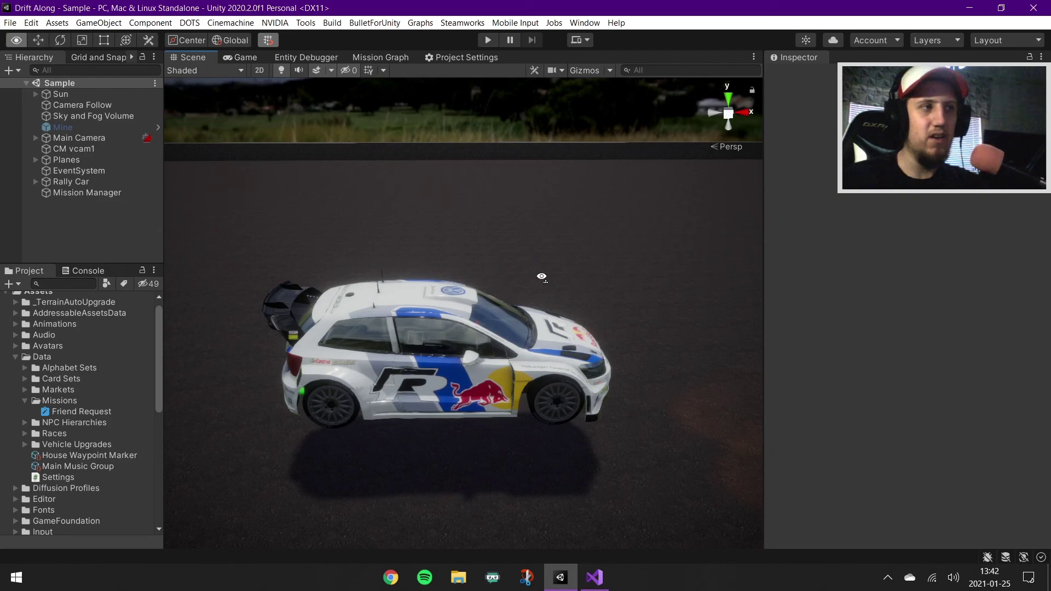
{"action": "left_click_drag", "start_coordinate": [541, 276], "coordinate": [664, 286]}
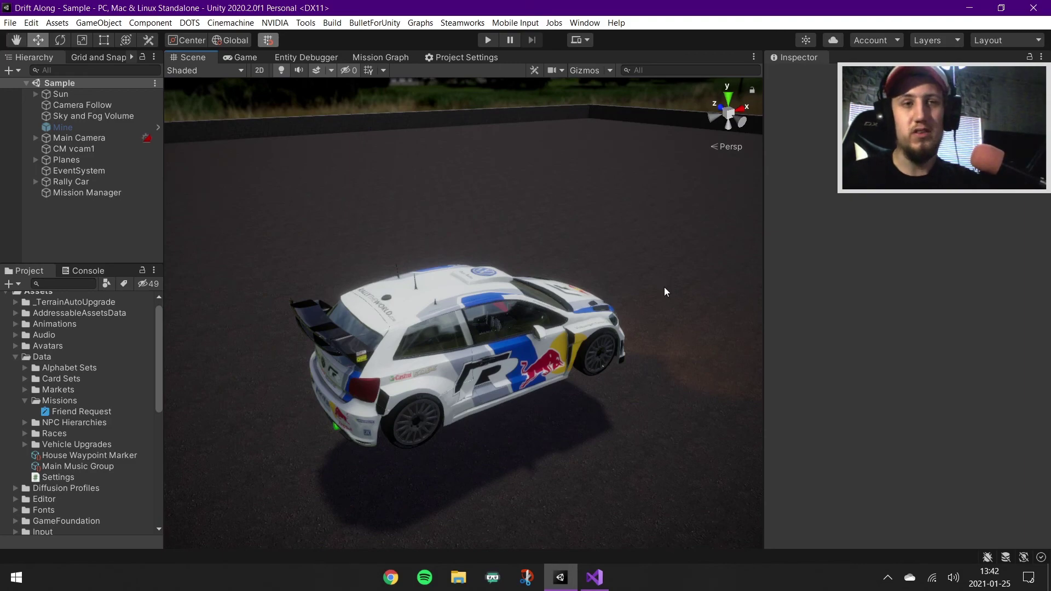
{"action": "key", "text": "alt"}
{"action": "left_click_drag", "start_coordinate": [665, 288], "coordinate": [743, 228]}
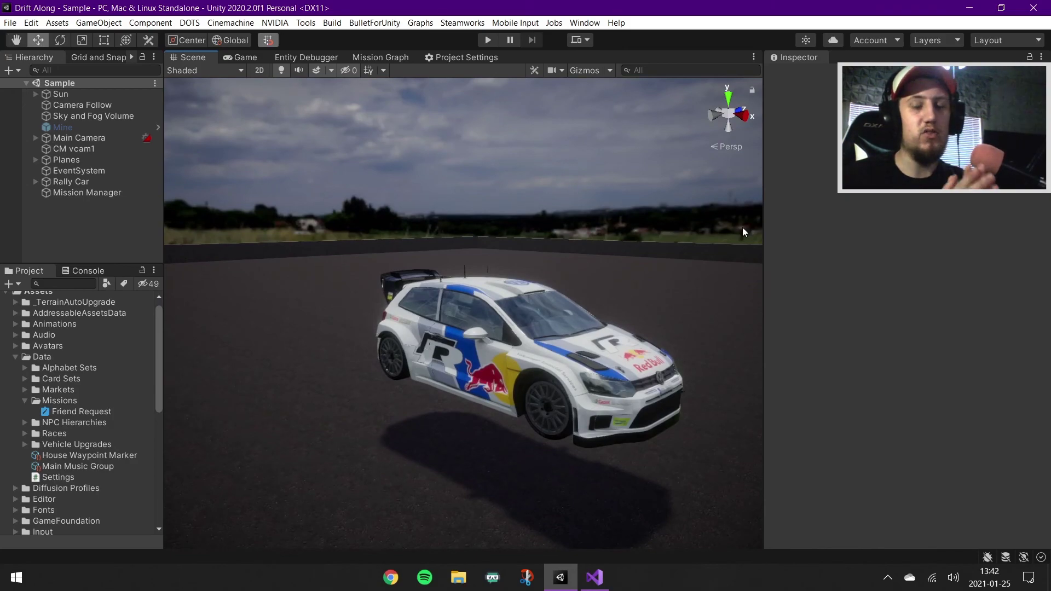